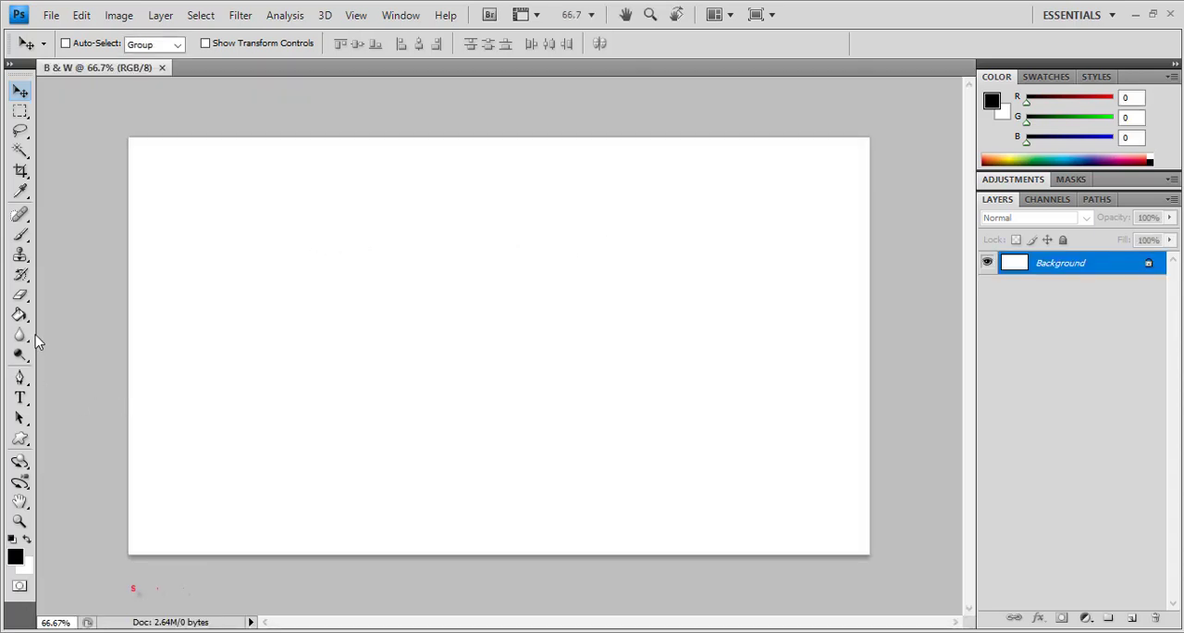
Fill the Background layer with black and add a new empty layer above it
click(19, 314)
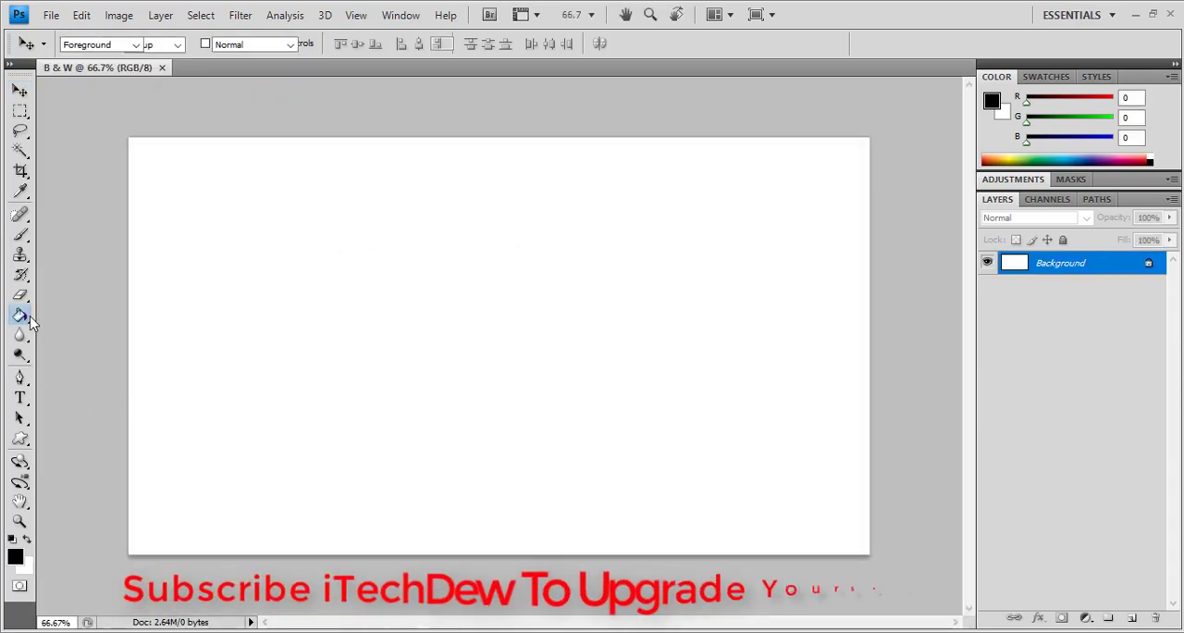
click(293, 306)
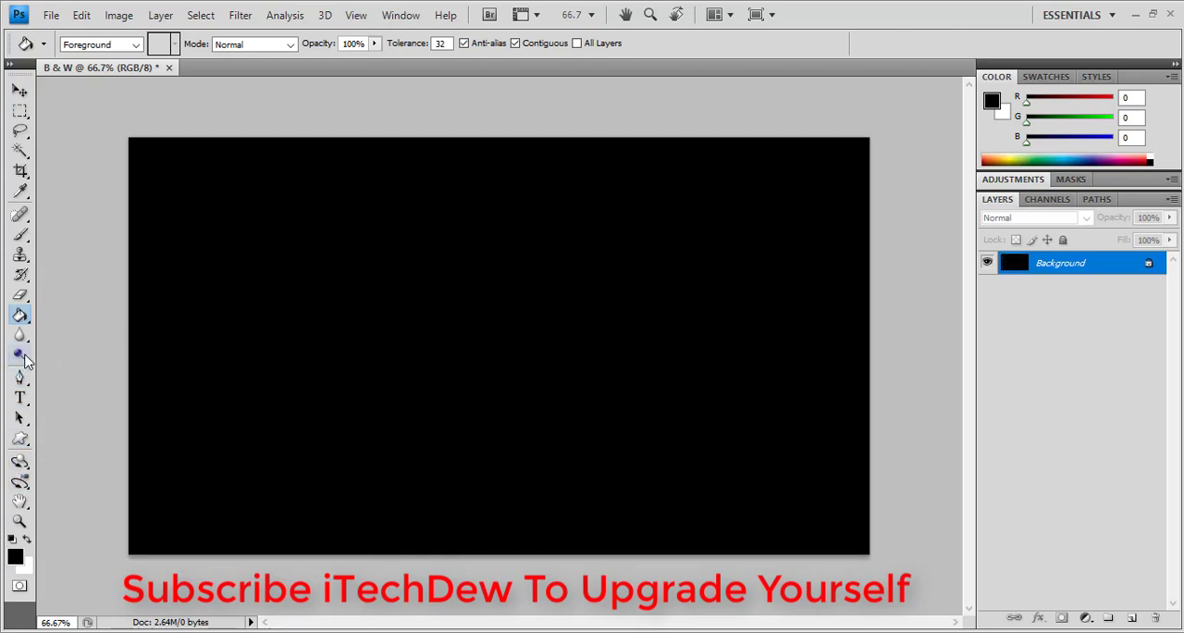
click(1133, 619)
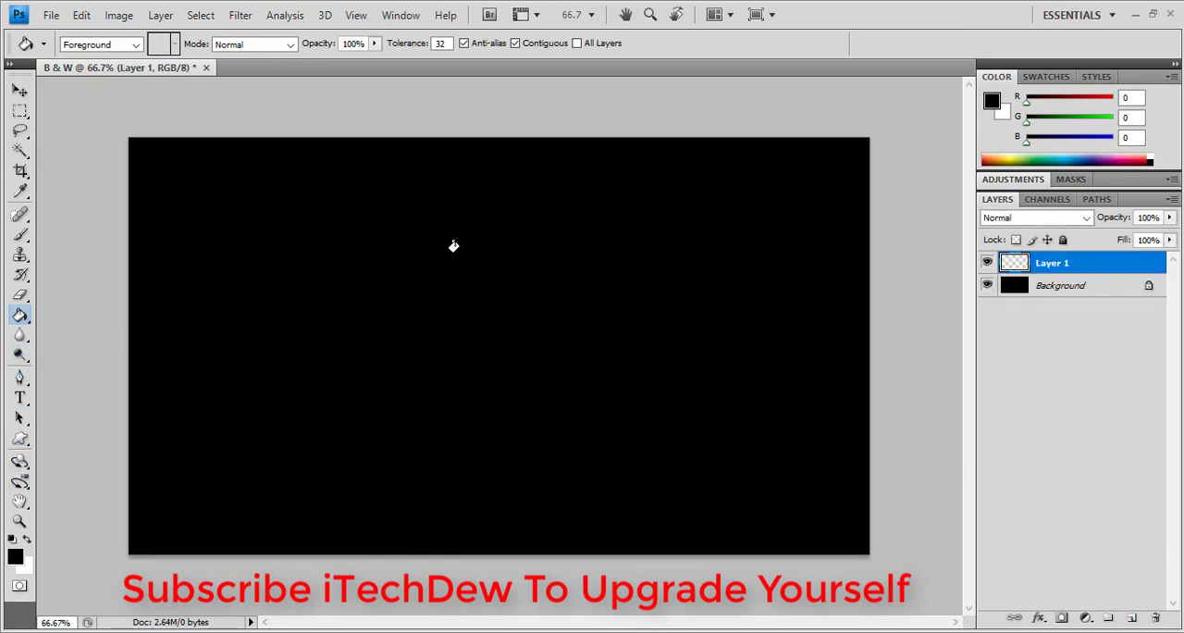
Make a large circular selection centred on the canvas and fill it with white on the new layer
click(21, 113)
drag(22, 118, 90, 130)
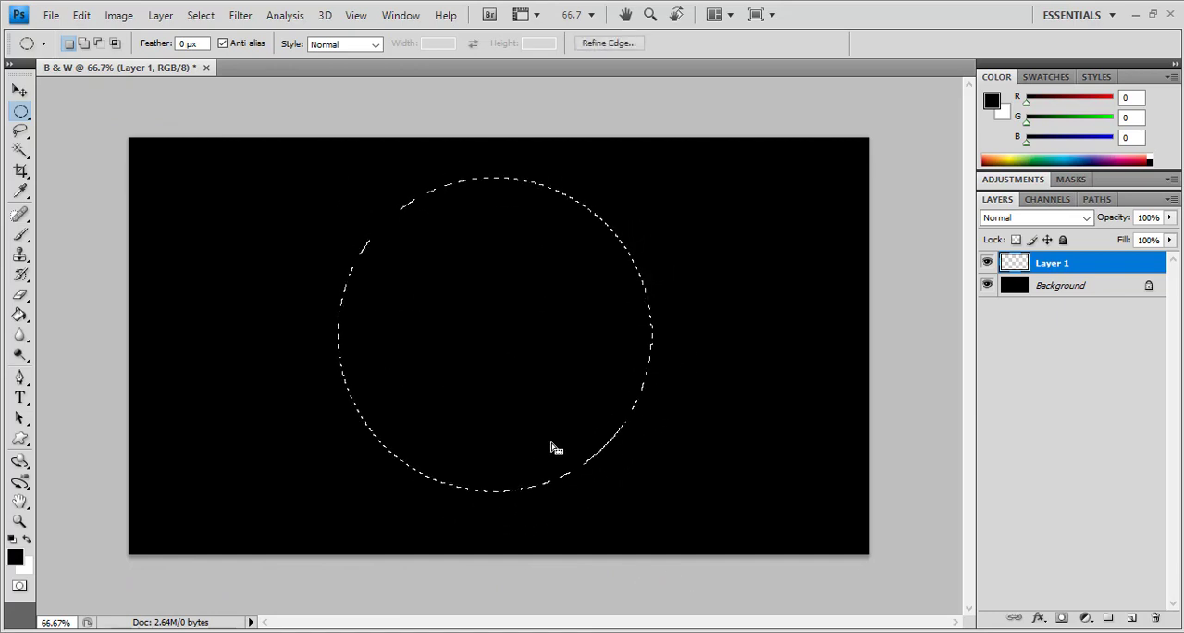
drag(551, 442, 554, 457)
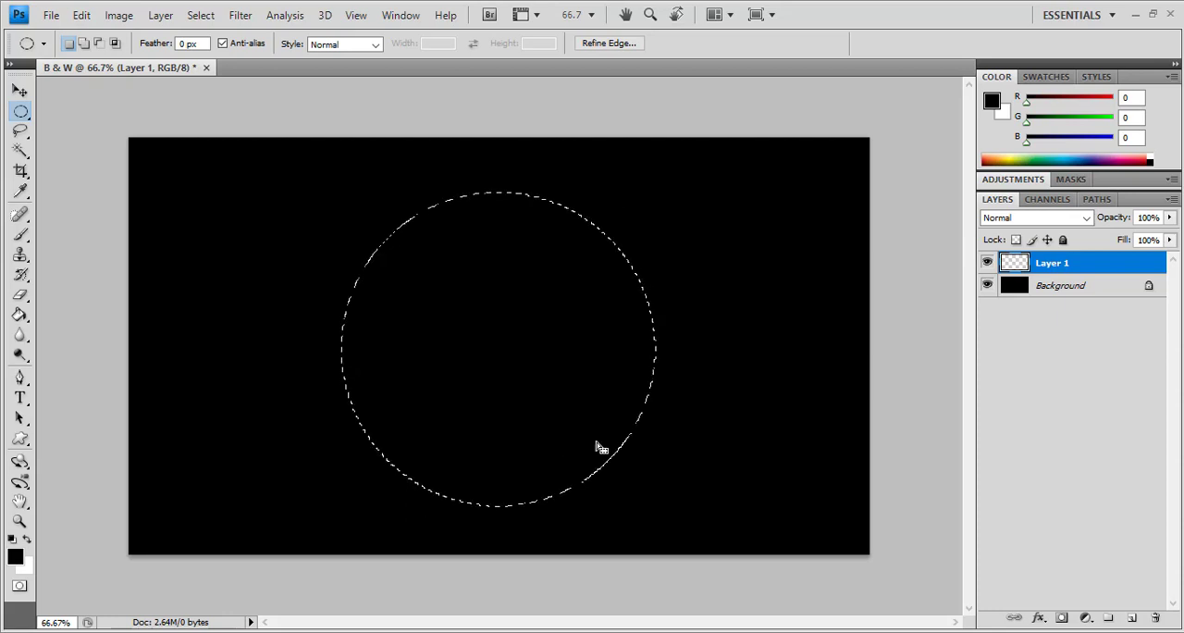
click(27, 538)
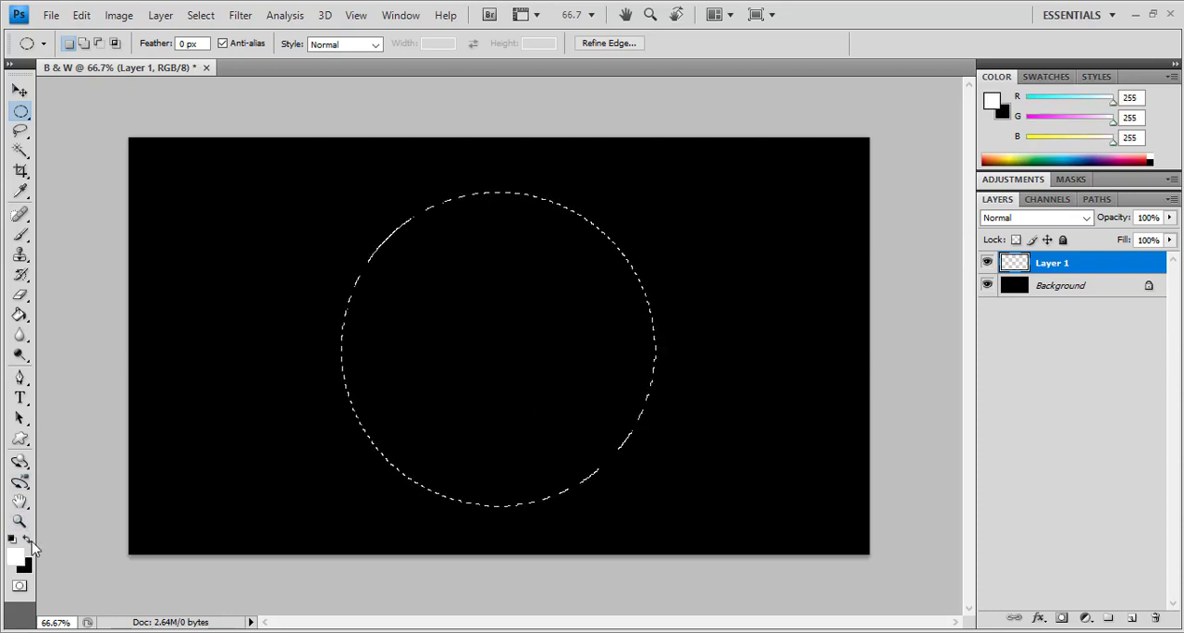
click(21, 316)
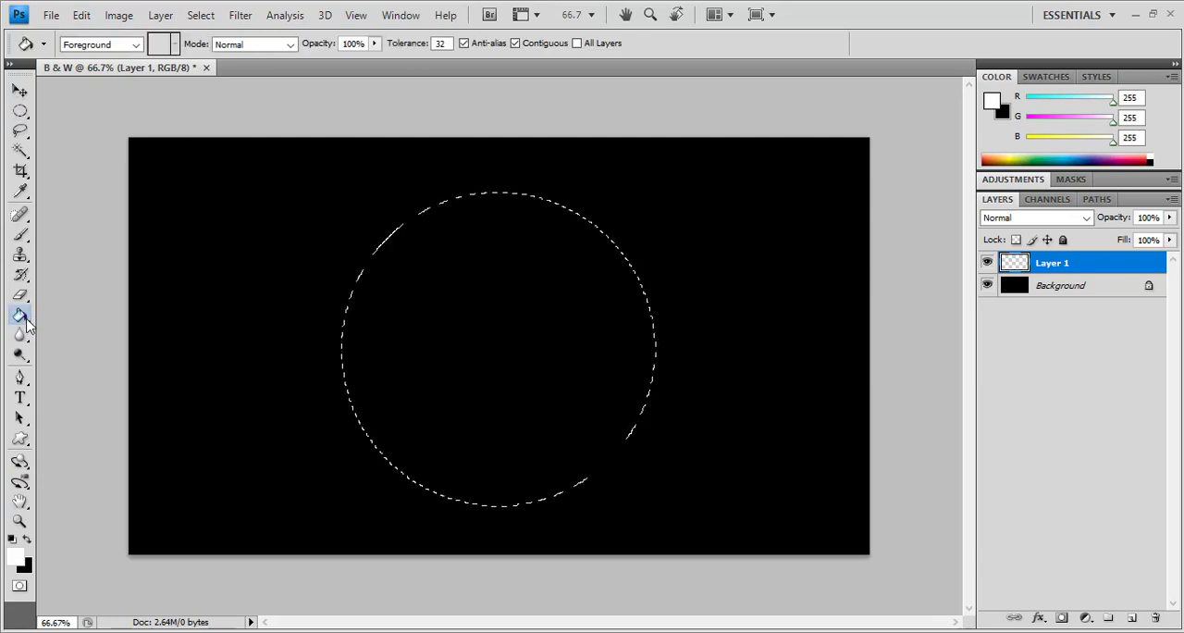
click(481, 285)
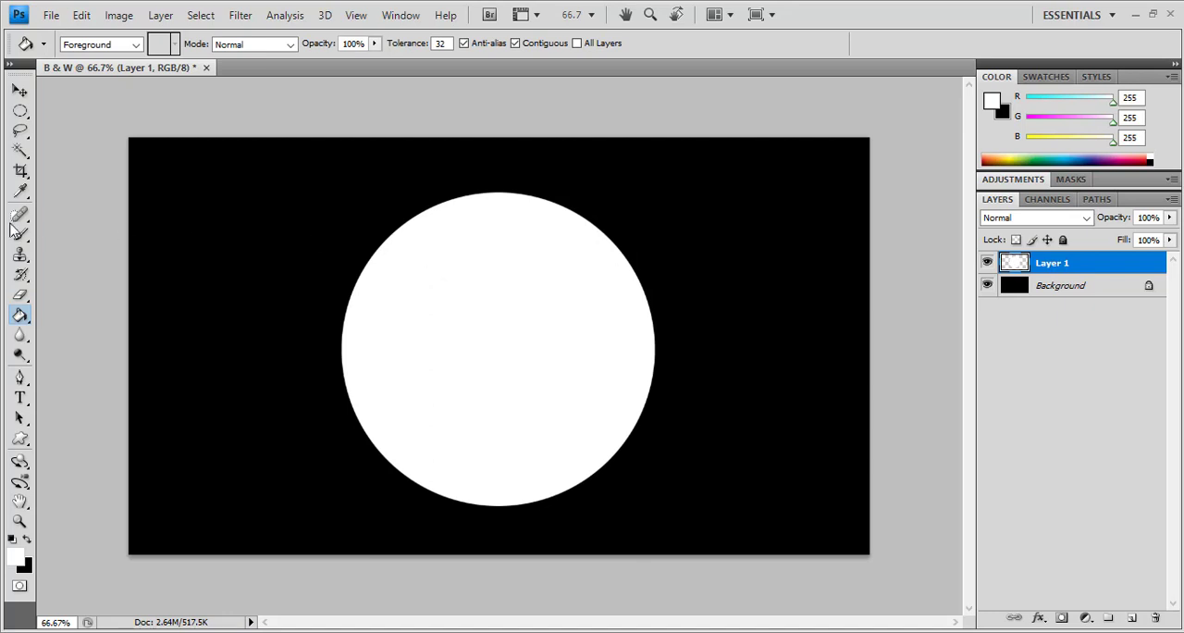
Delete a slightly smaller concentric circle from the white disc to leave a thin ring, and clear the selection
click(22, 114)
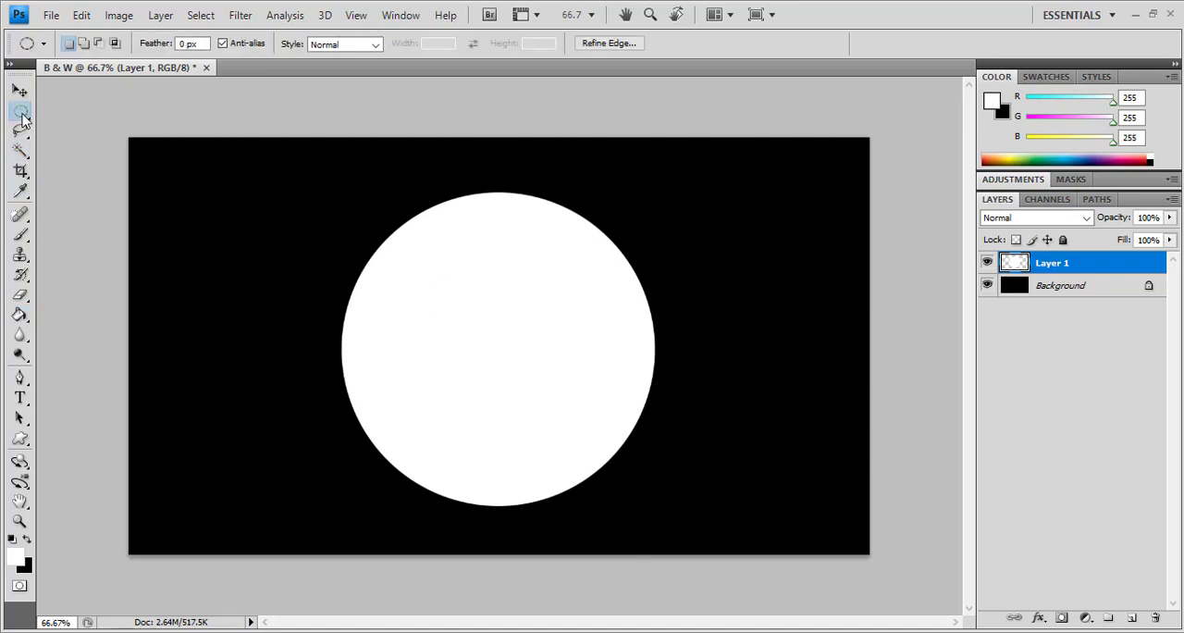
right_click(22, 114)
click(98, 127)
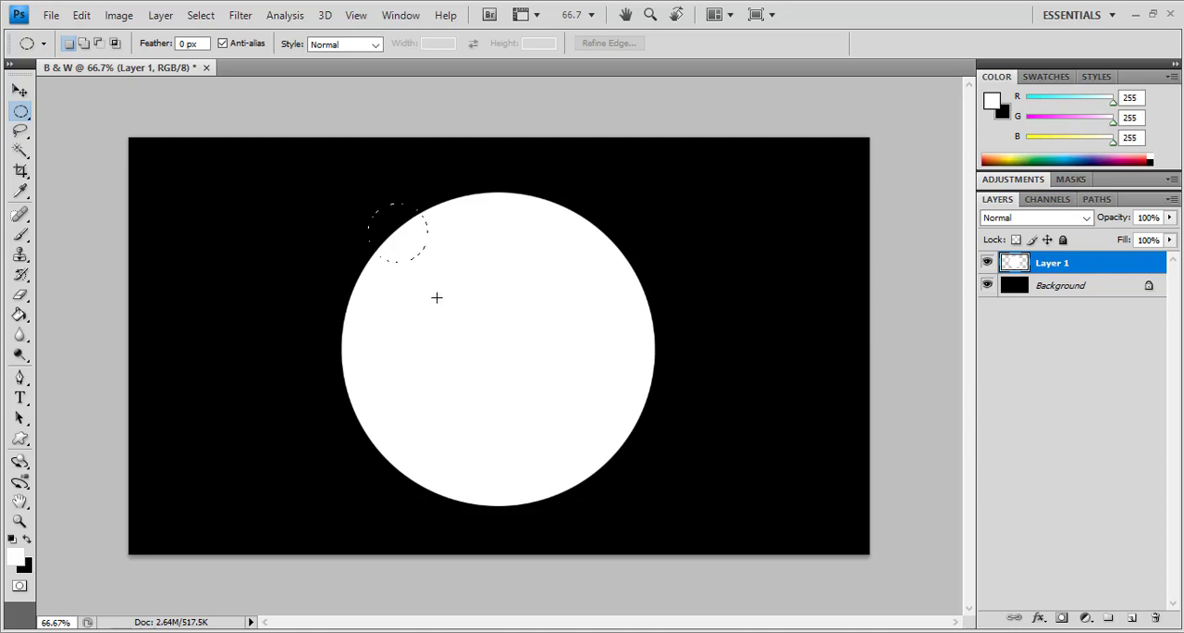
drag(627, 554, 656, 575)
drag(608, 482, 603, 480)
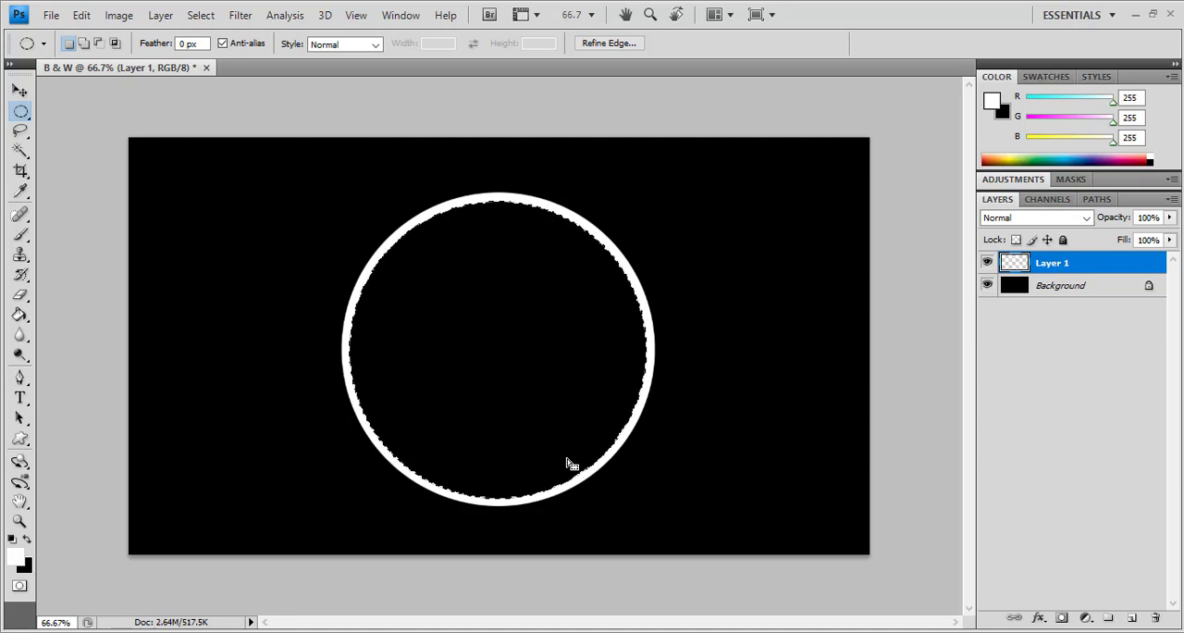
click(370, 127)
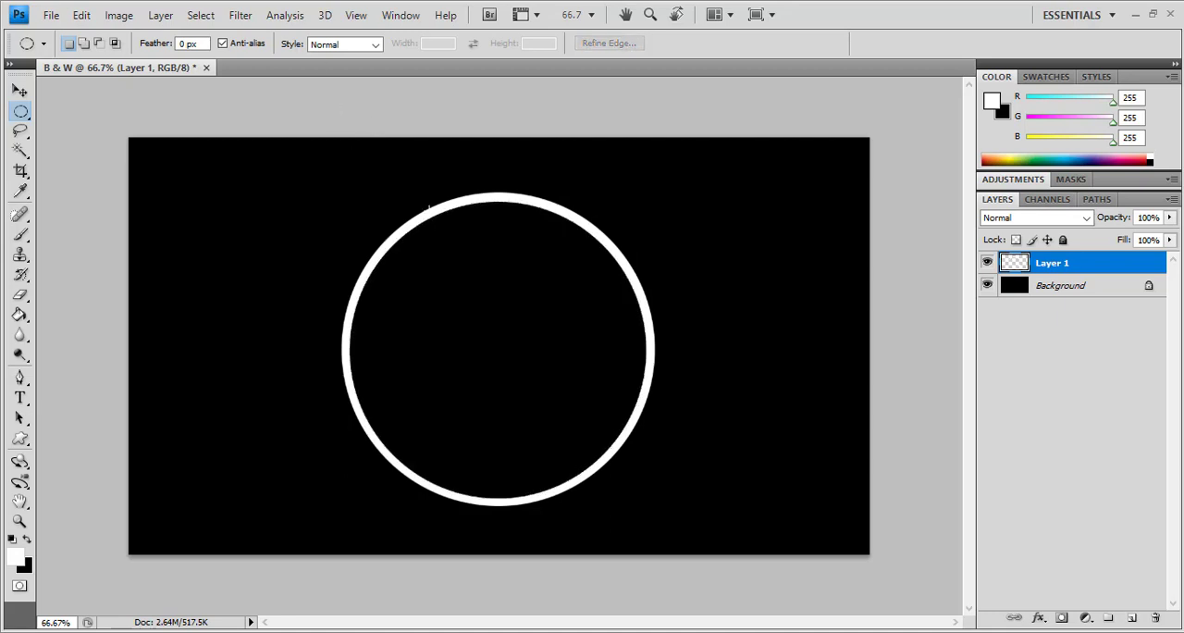
On another new layer, fill a centred square selection with white, its corners extending slightly beyond the ring
click(1131, 619)
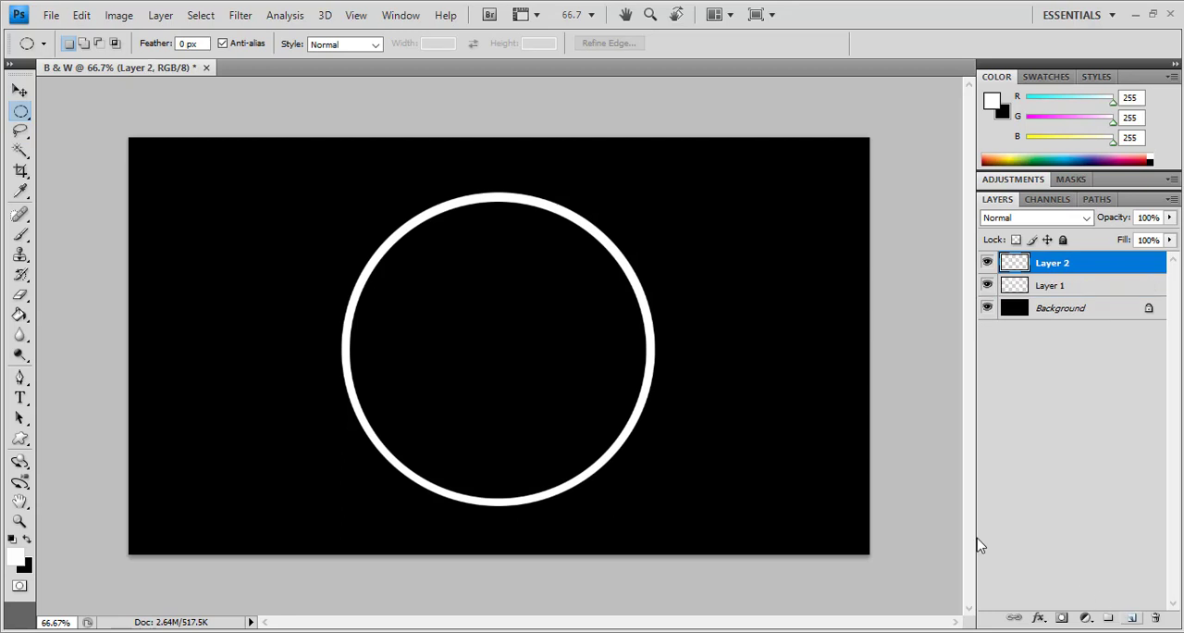
click(21, 113)
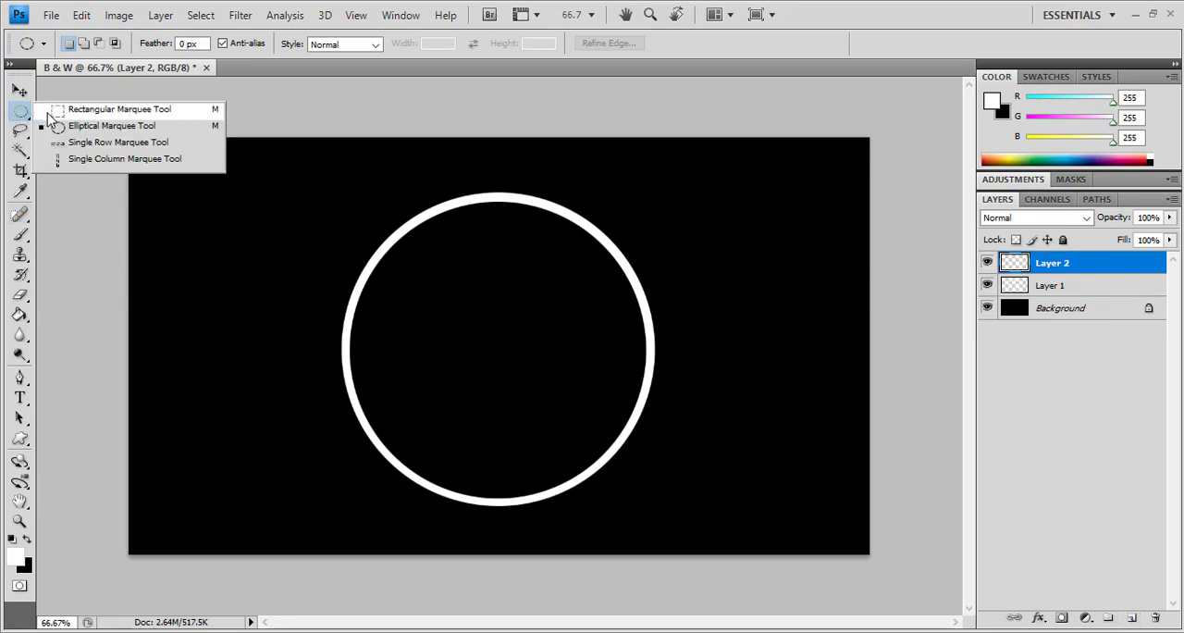
click(54, 110)
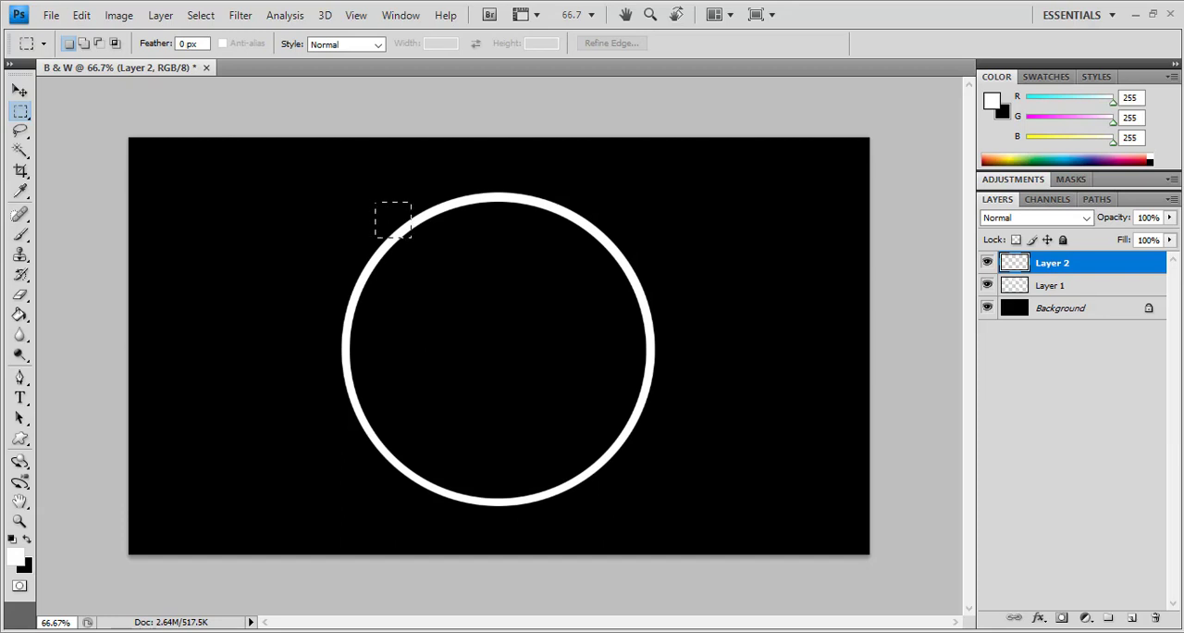
drag(411, 236, 644, 469)
drag(536, 381, 530, 399)
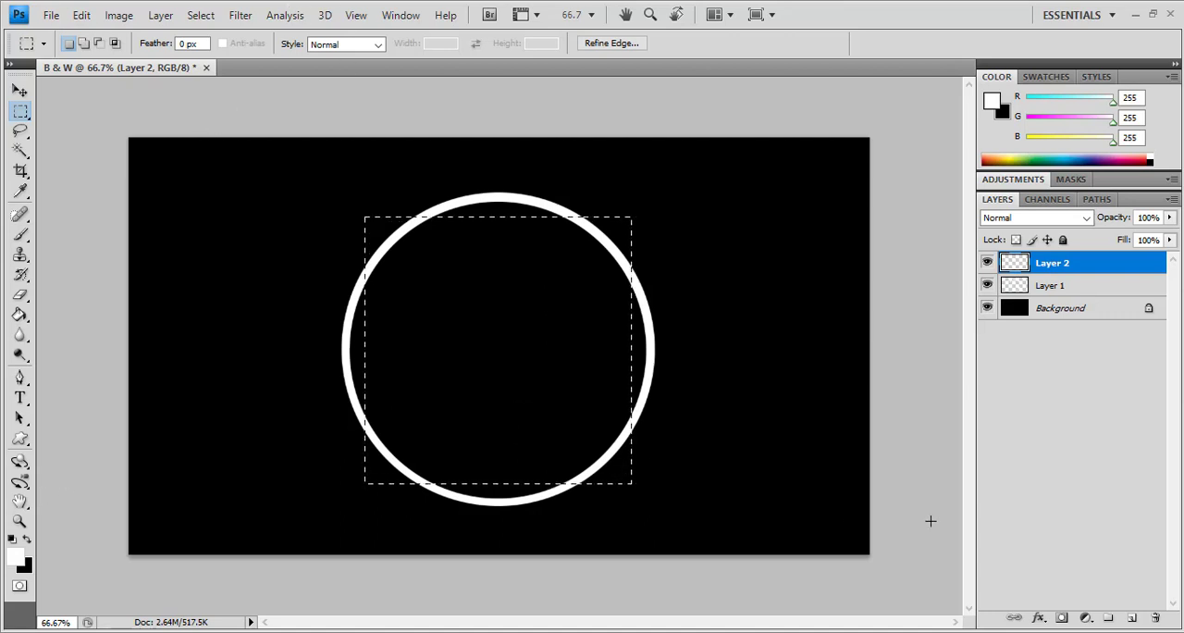
click(20, 314)
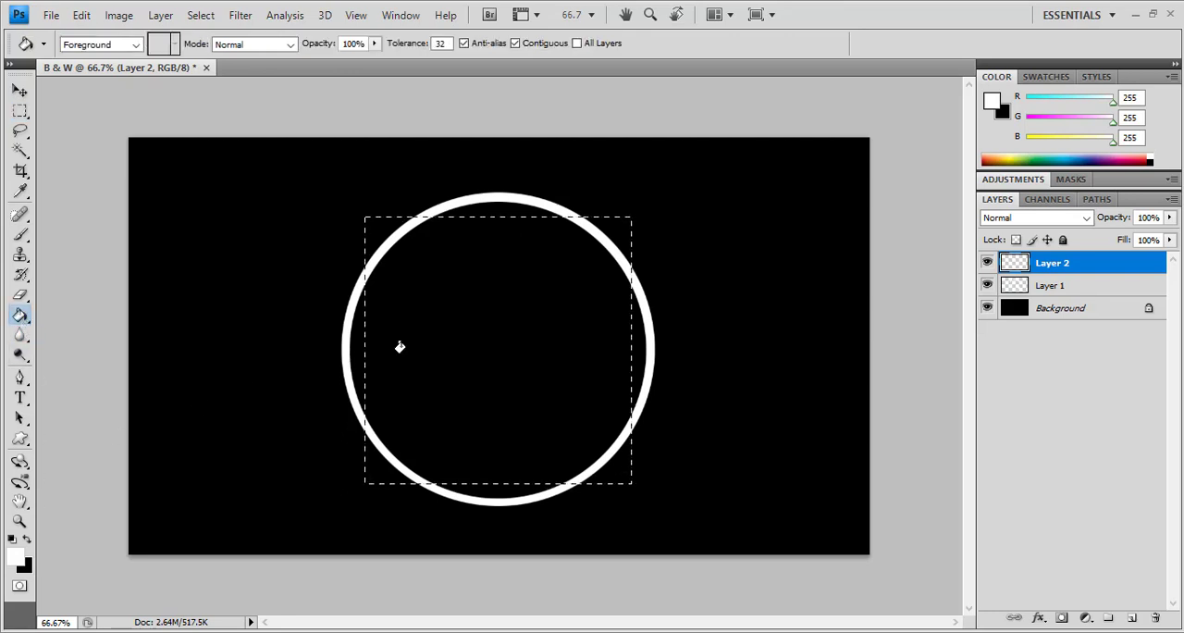
click(445, 349)
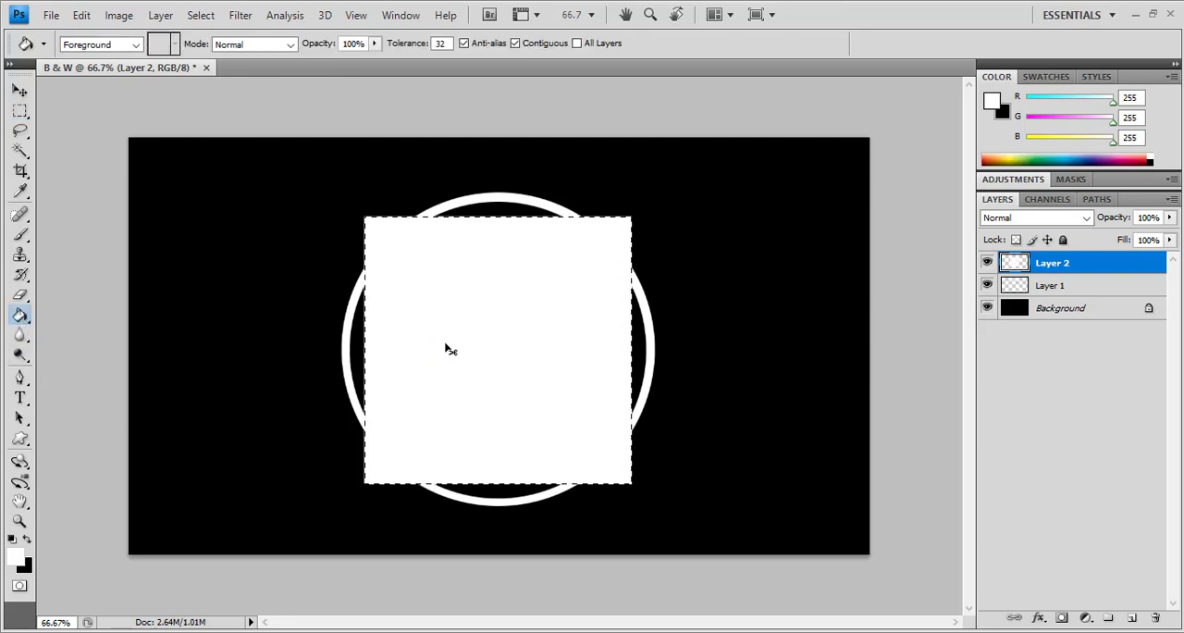
Delete a slightly smaller centred area from the white square to leave a thin outline, and clear the selection
click(21, 111)
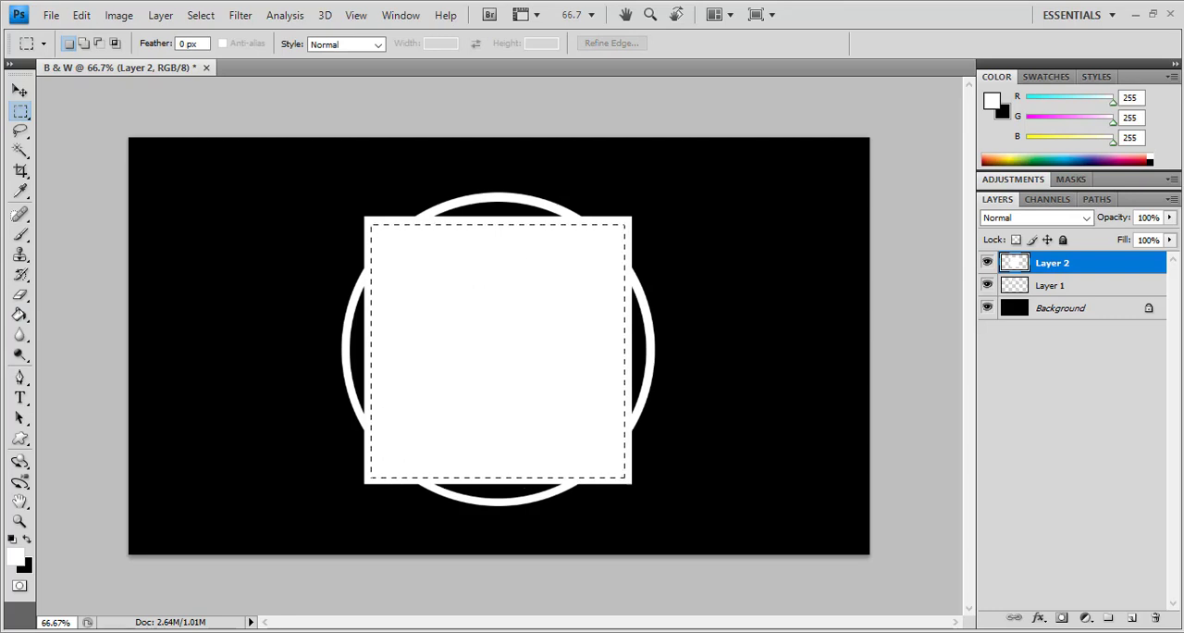
drag(625, 477, 624, 477)
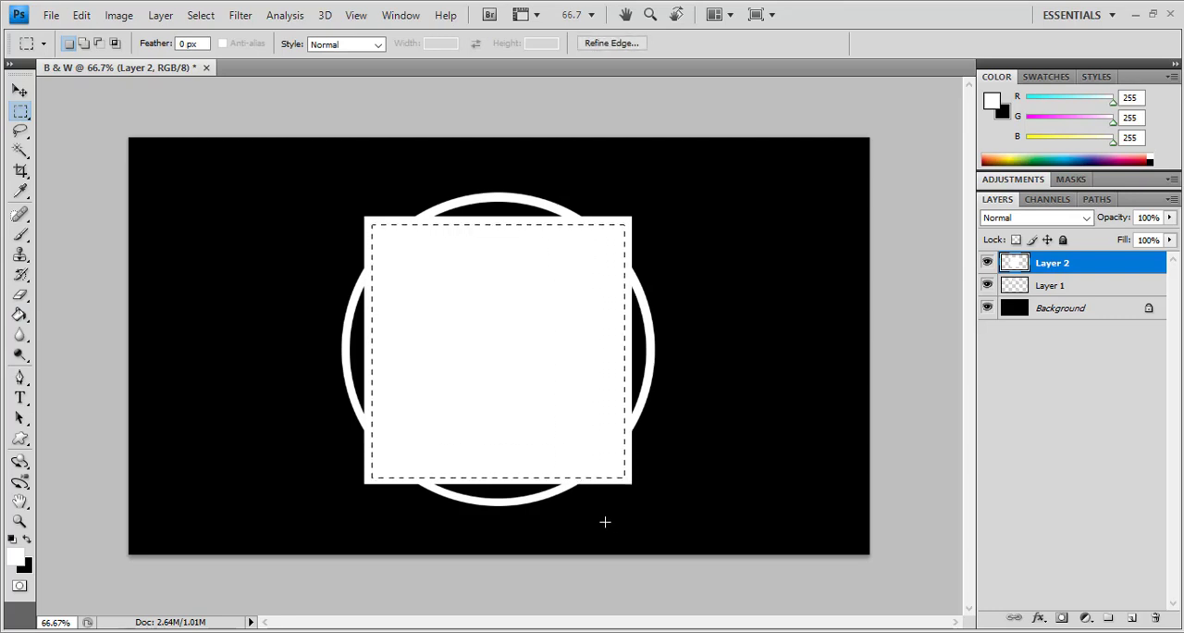
key(Delete)
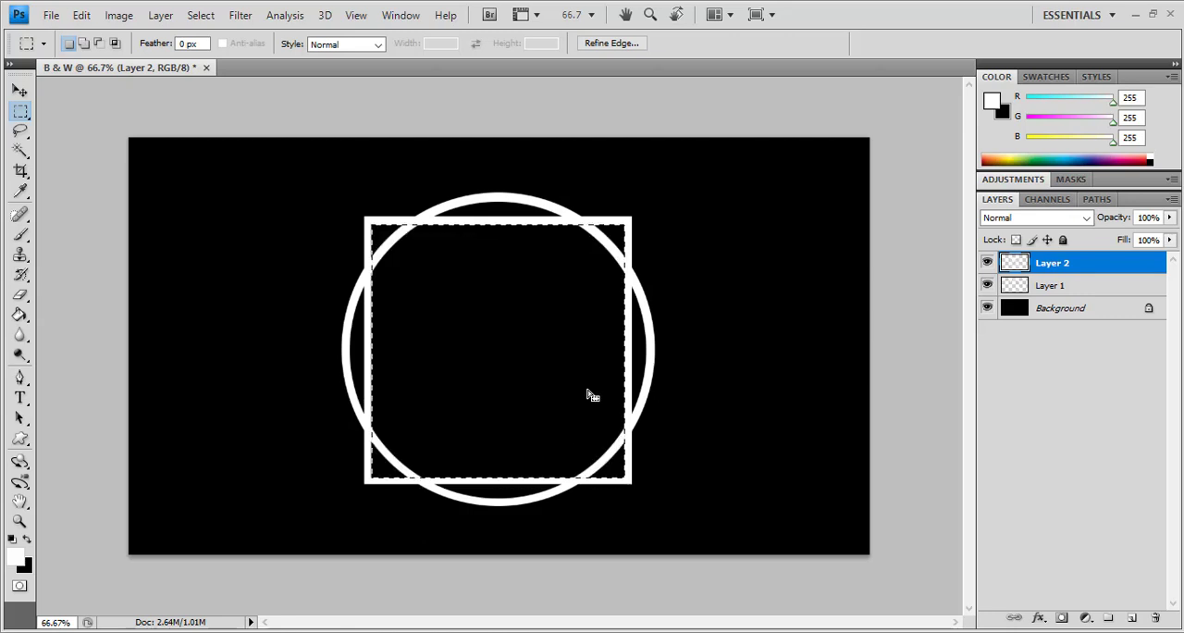
key(ctrl+d)
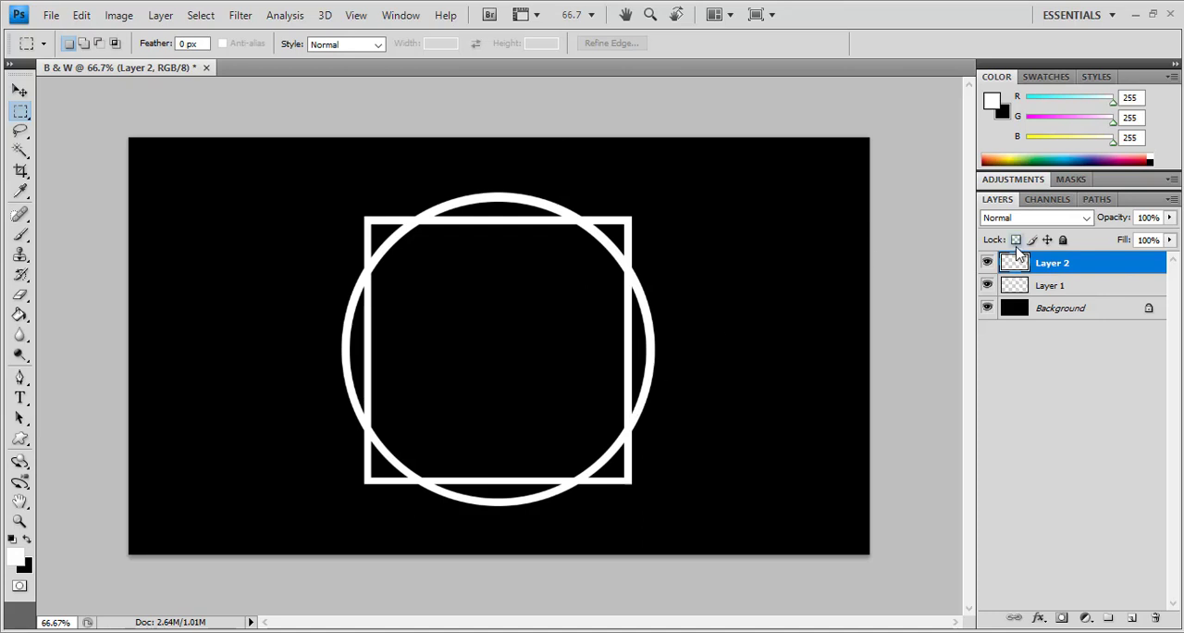
Nudge the square outline slightly down to centre it over the ring
click(20, 90)
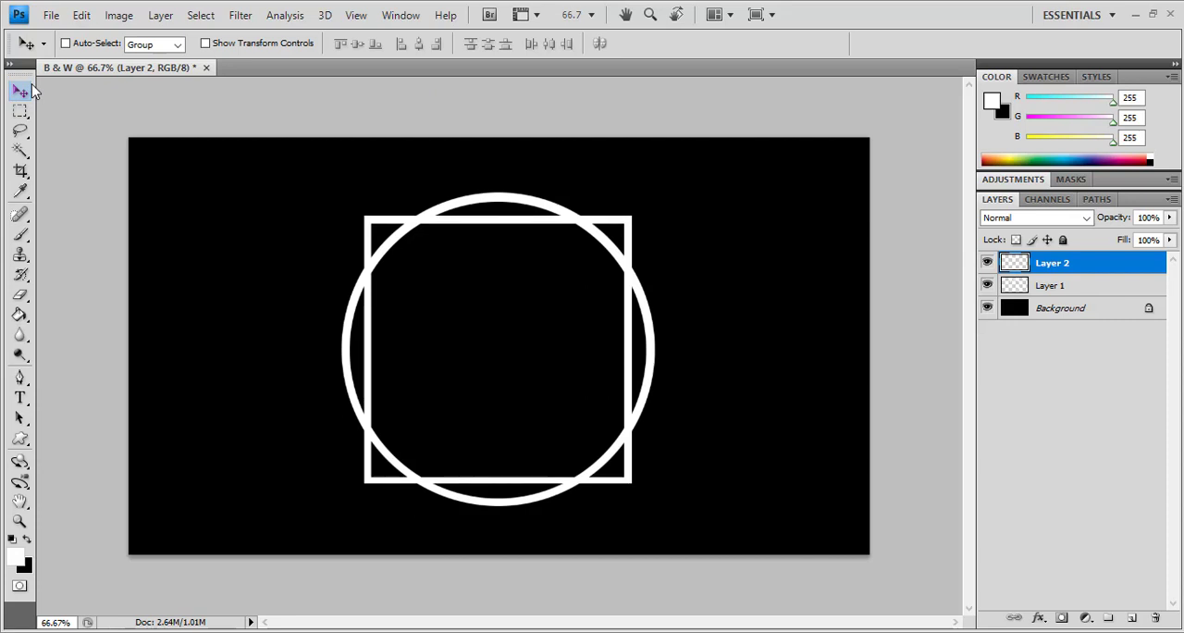
key(Down)
key(Down)
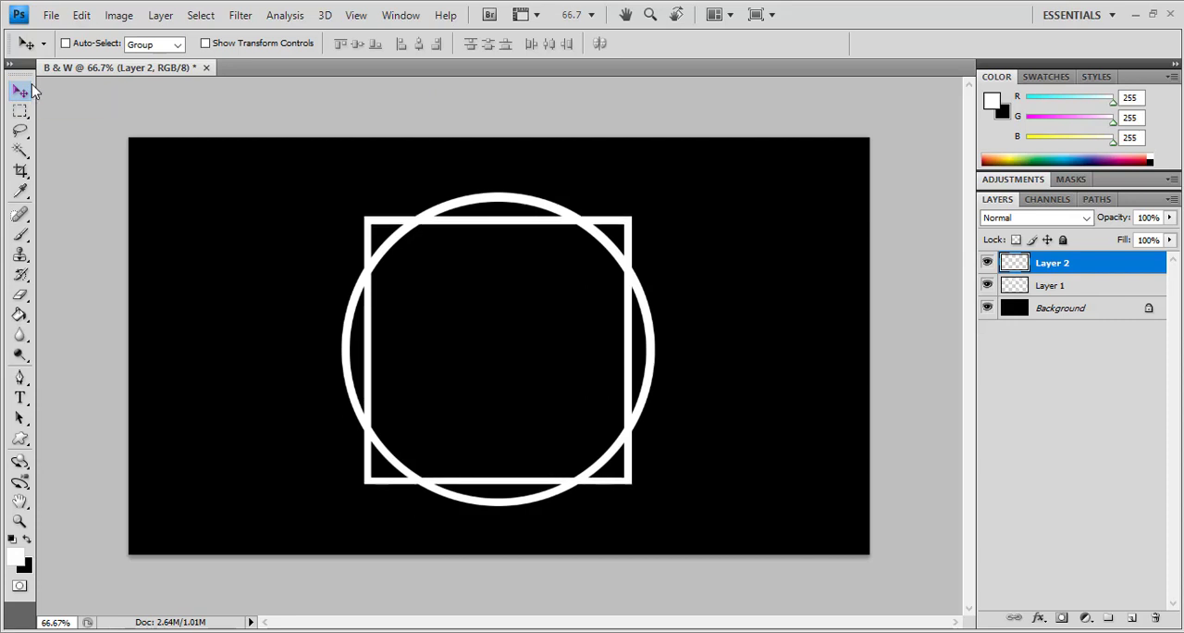
Rename the ring's layer to Circle and the square outline's layer to Square
double_click(1052, 286)
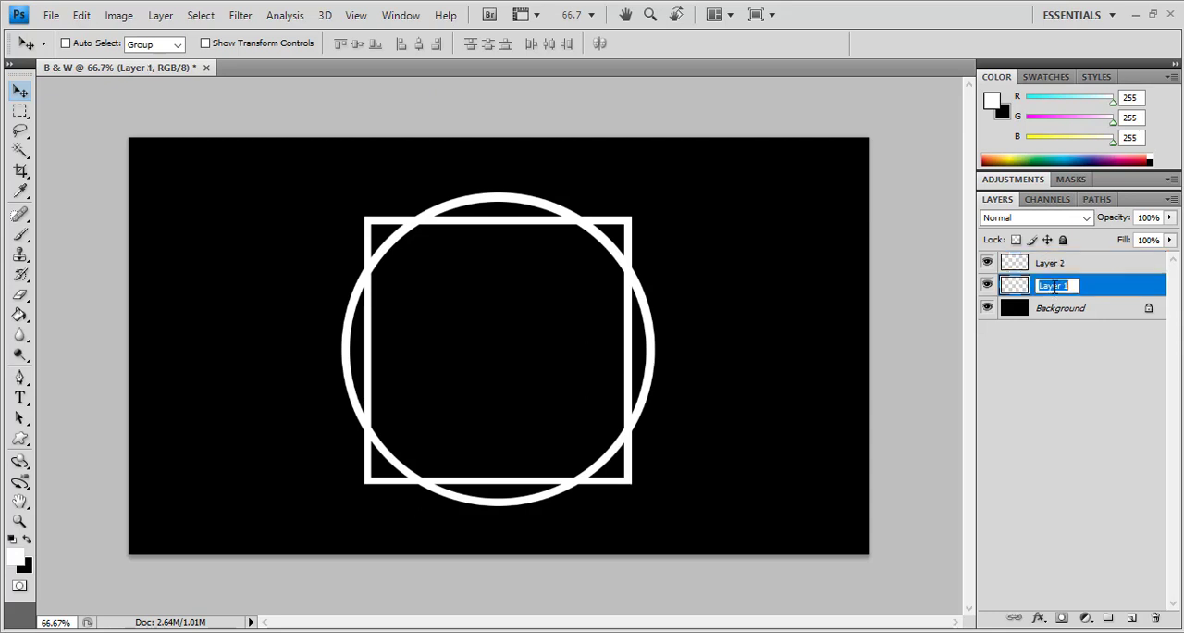
text(Circle)
key(Return)
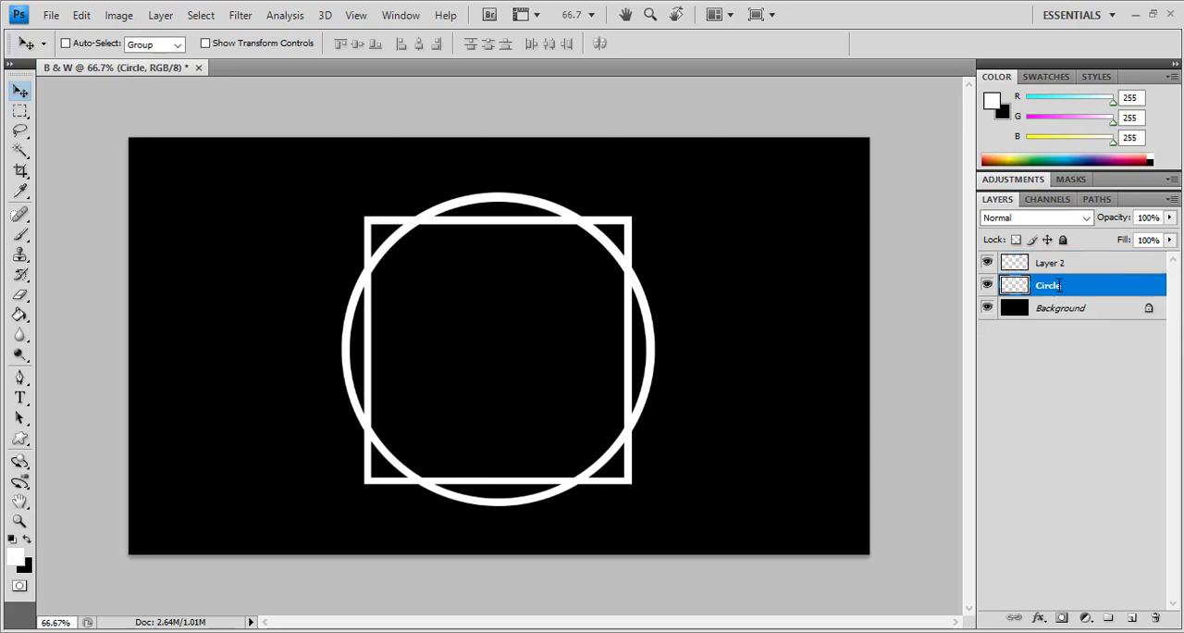
click(1047, 265)
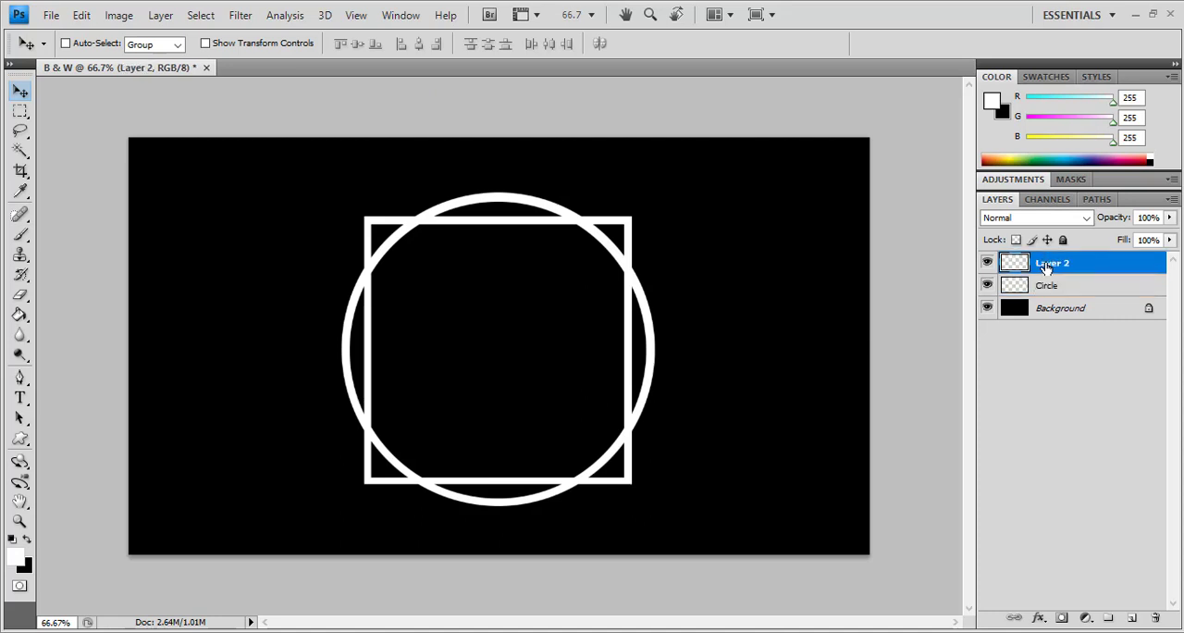
double_click(1047, 265)
text(Square)
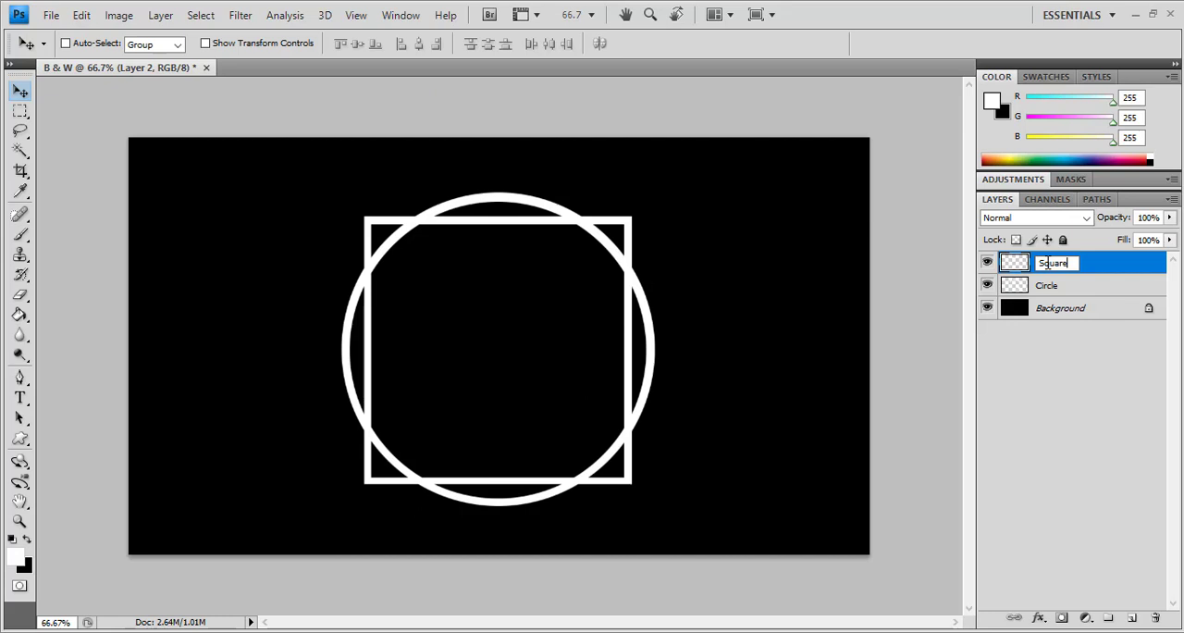
key(Return)
Rotate the square outline by 45° into a diamond and apply the transformation
key(ctrl+t)
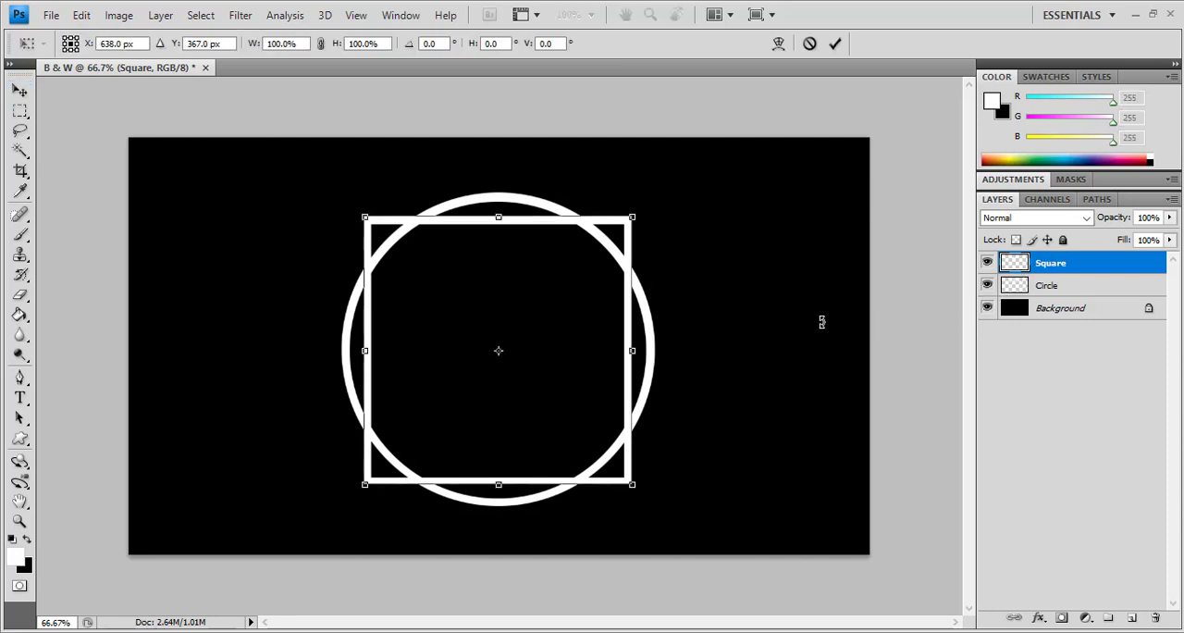
drag(762, 381, 649, 498)
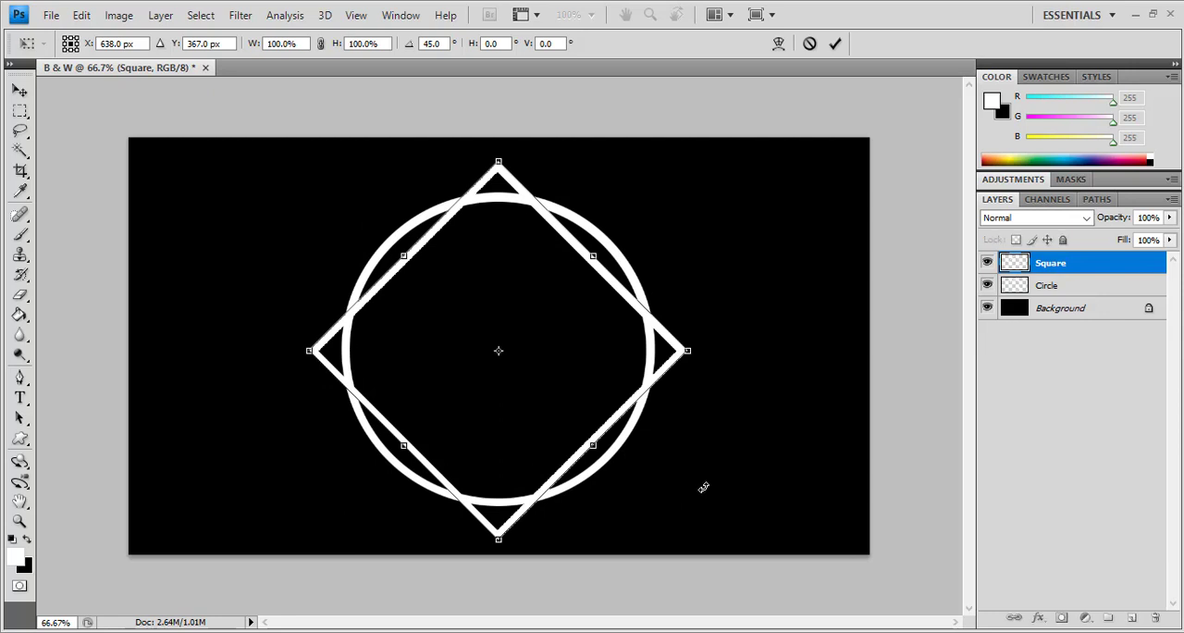
click(29, 96)
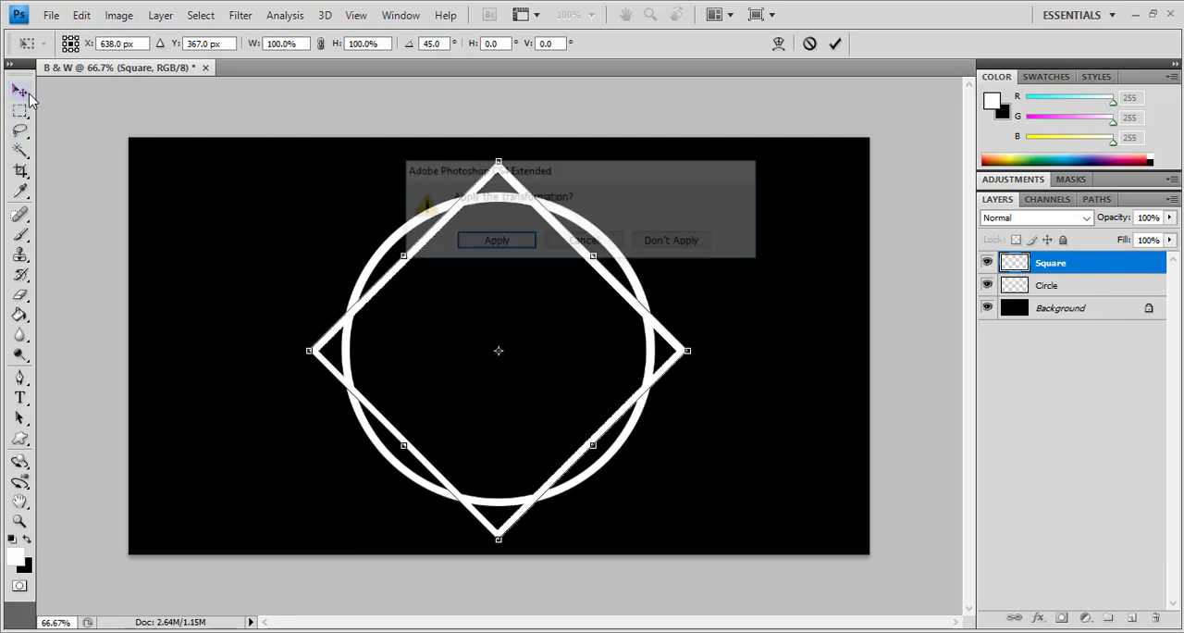
click(494, 242)
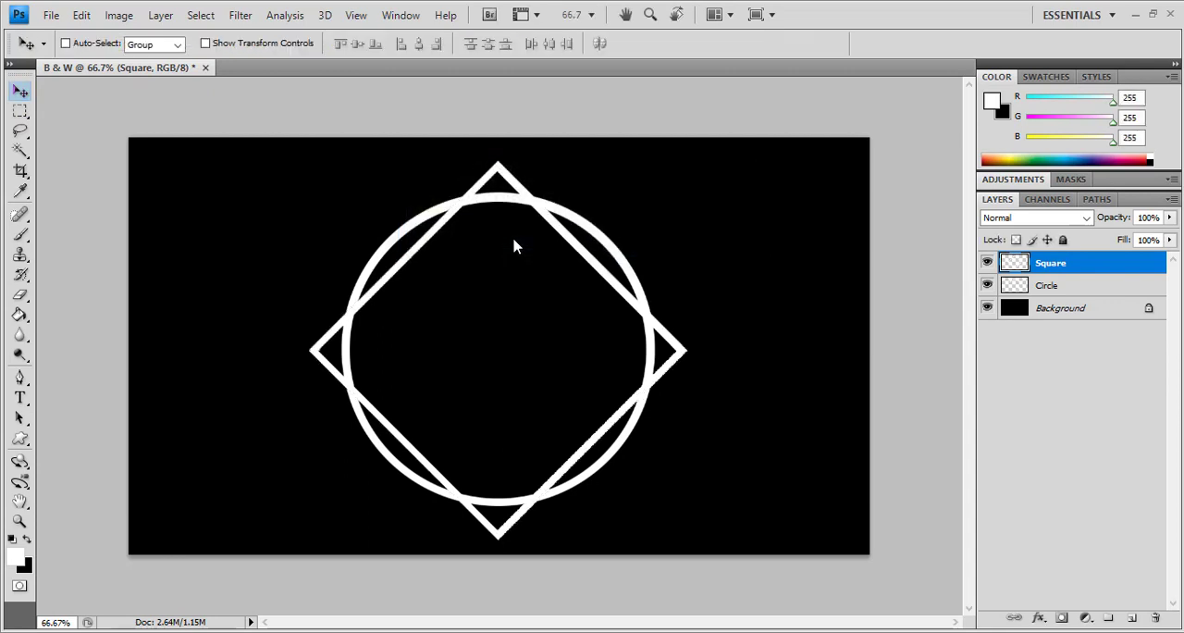
Add the horizontal text iTechDew in white 120 pt Knights Quest inside the ring
click(28, 402)
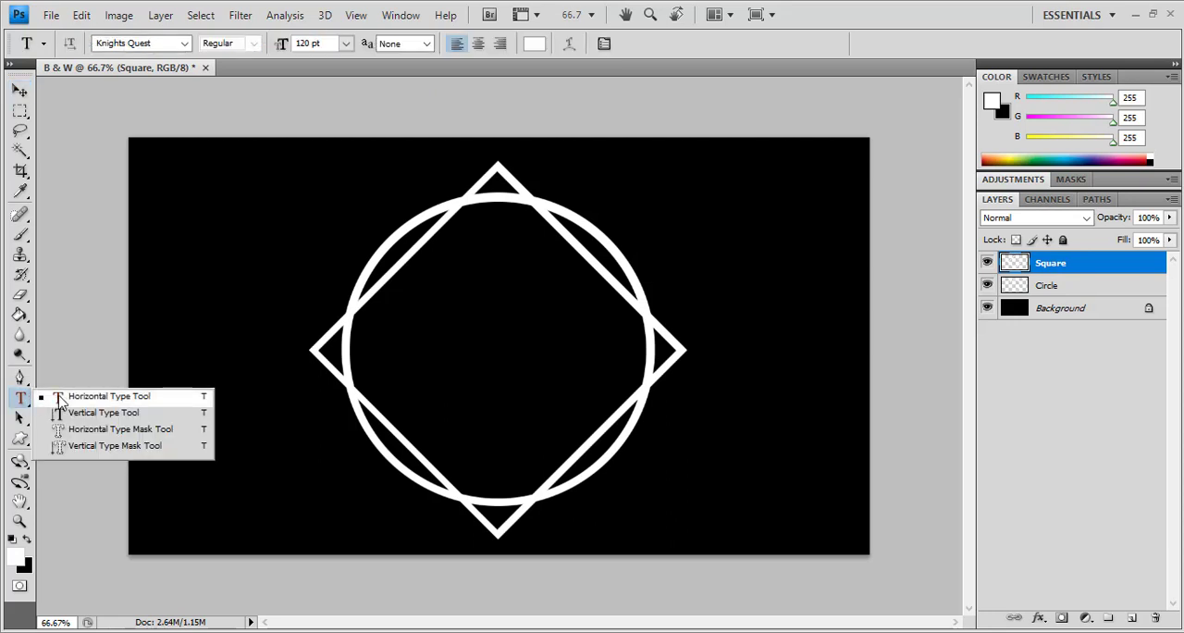
click(58, 400)
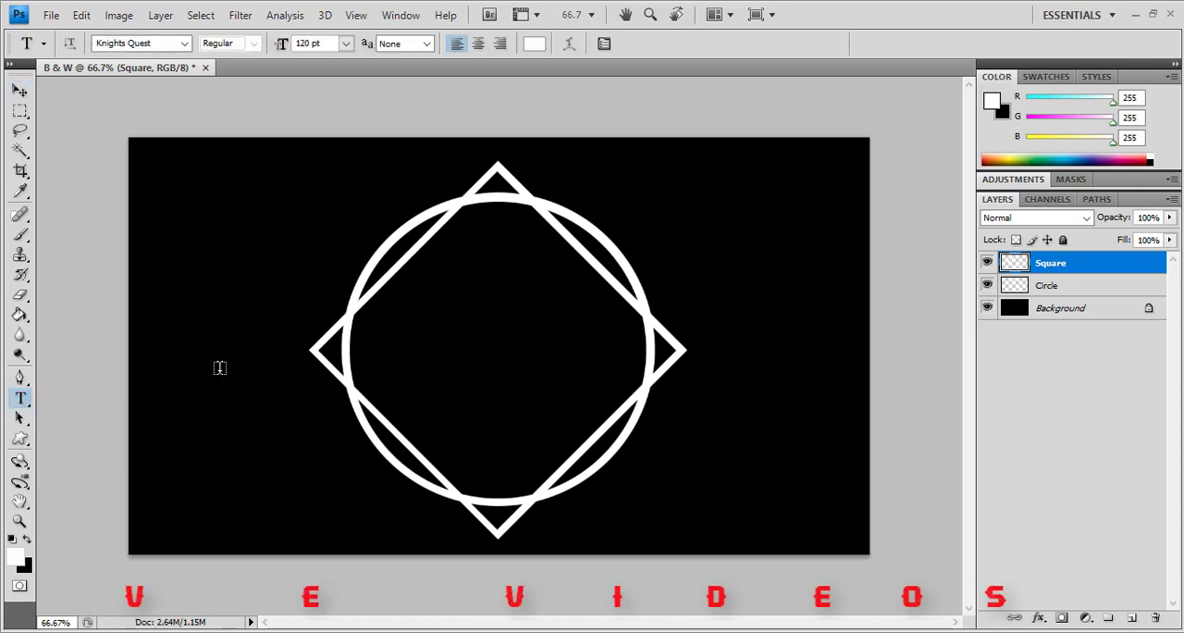
click(396, 354)
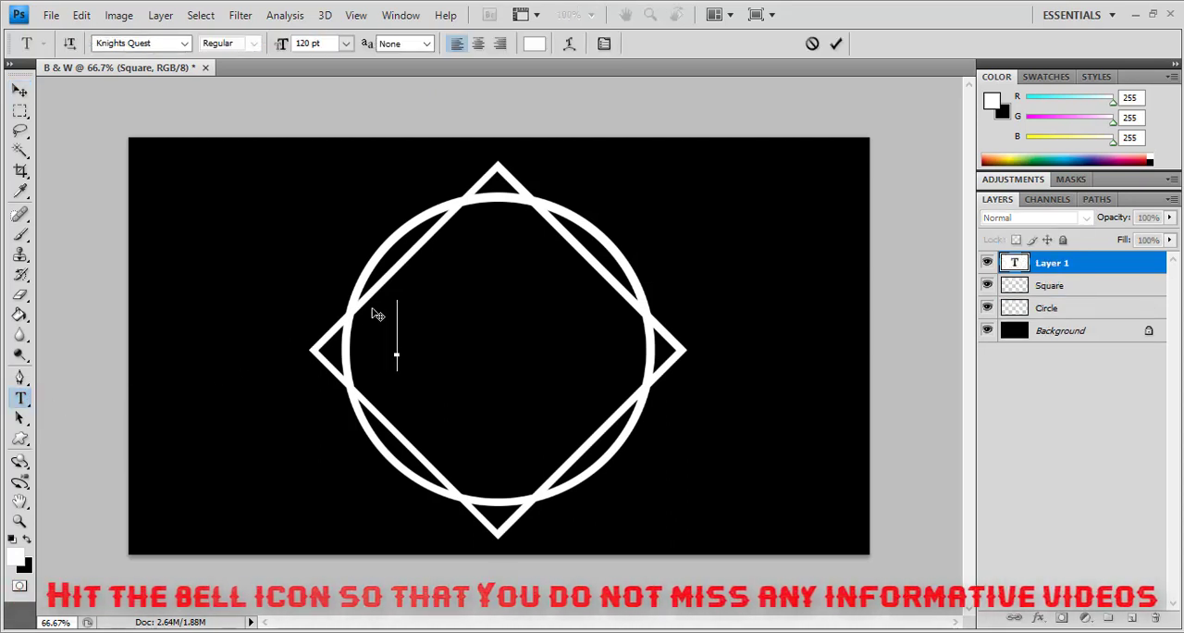
text(ITE)
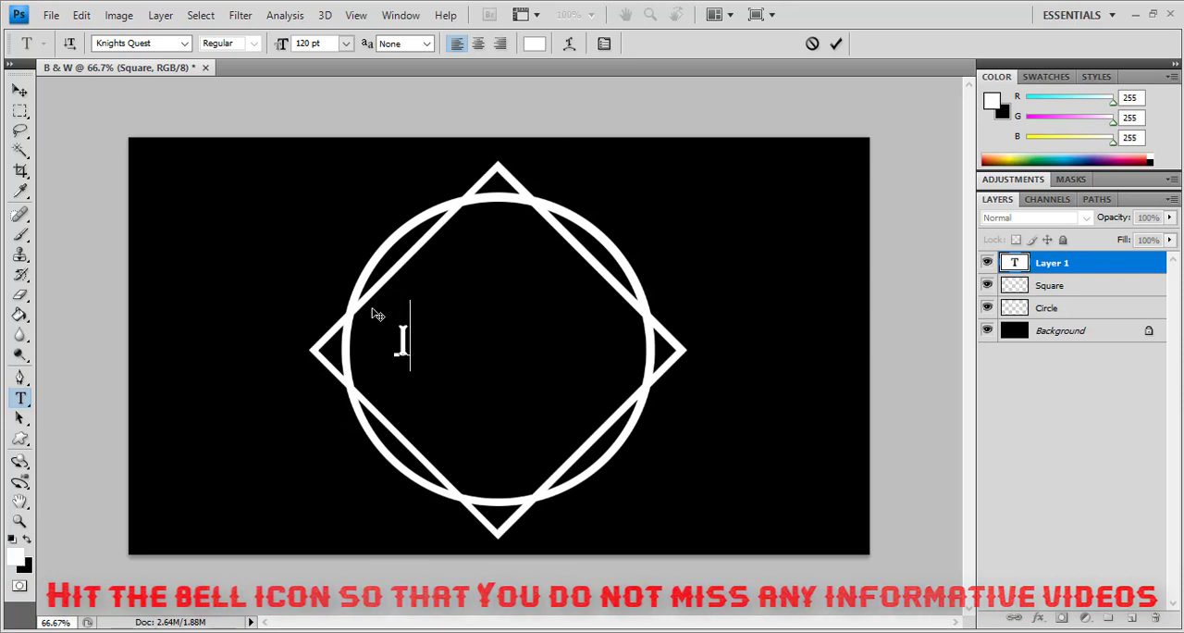
text(CH)
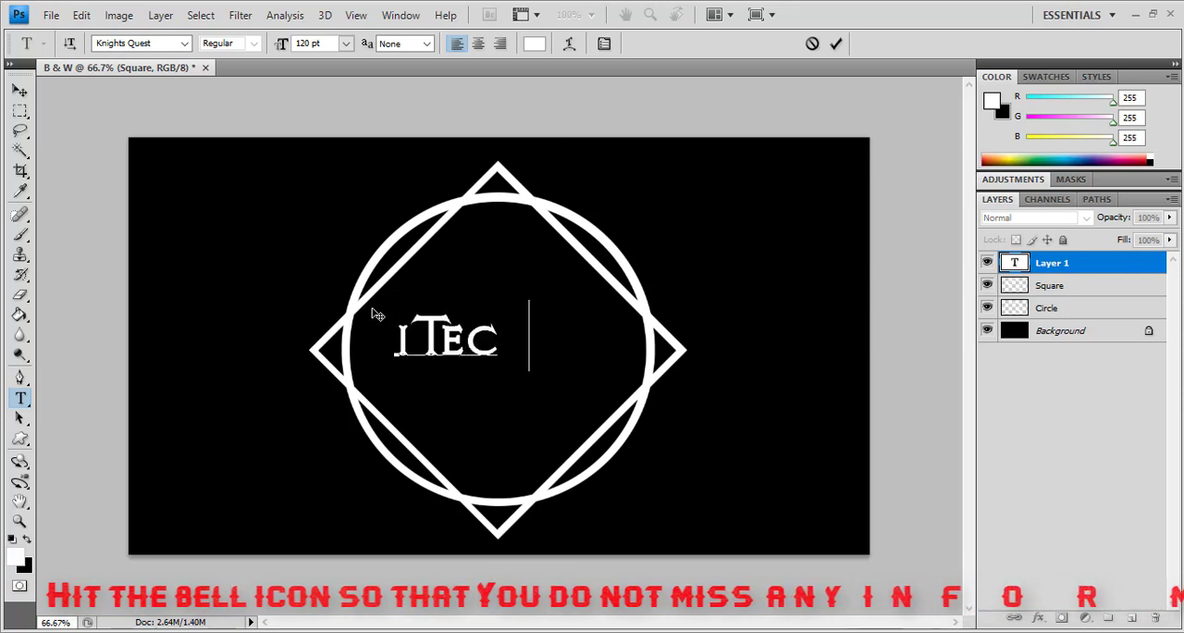
text(Dew)
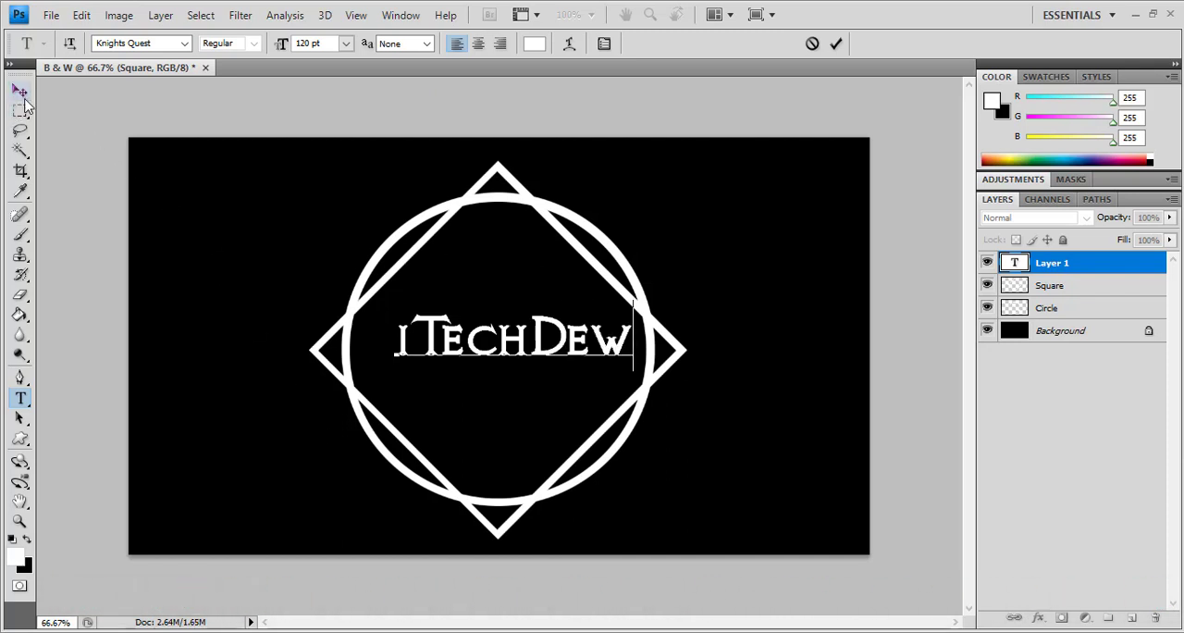
Change the font of the letter i in the iTechDew text to Dosis SemiBold and finish the text
drag(396, 338, 411, 339)
click(186, 44)
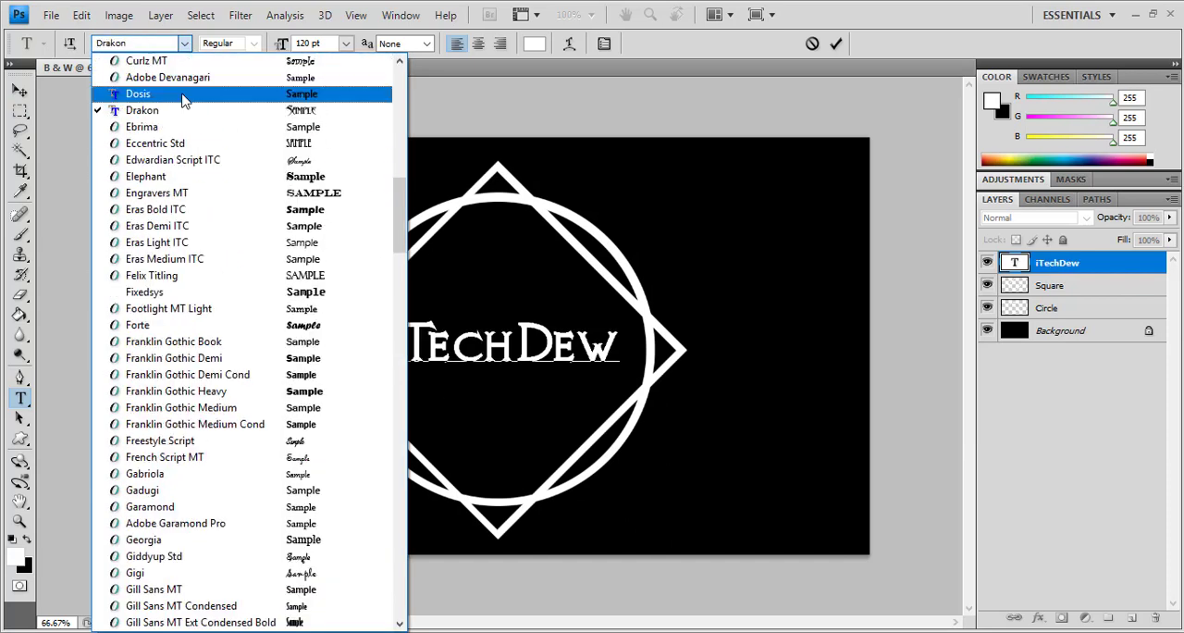
click(183, 98)
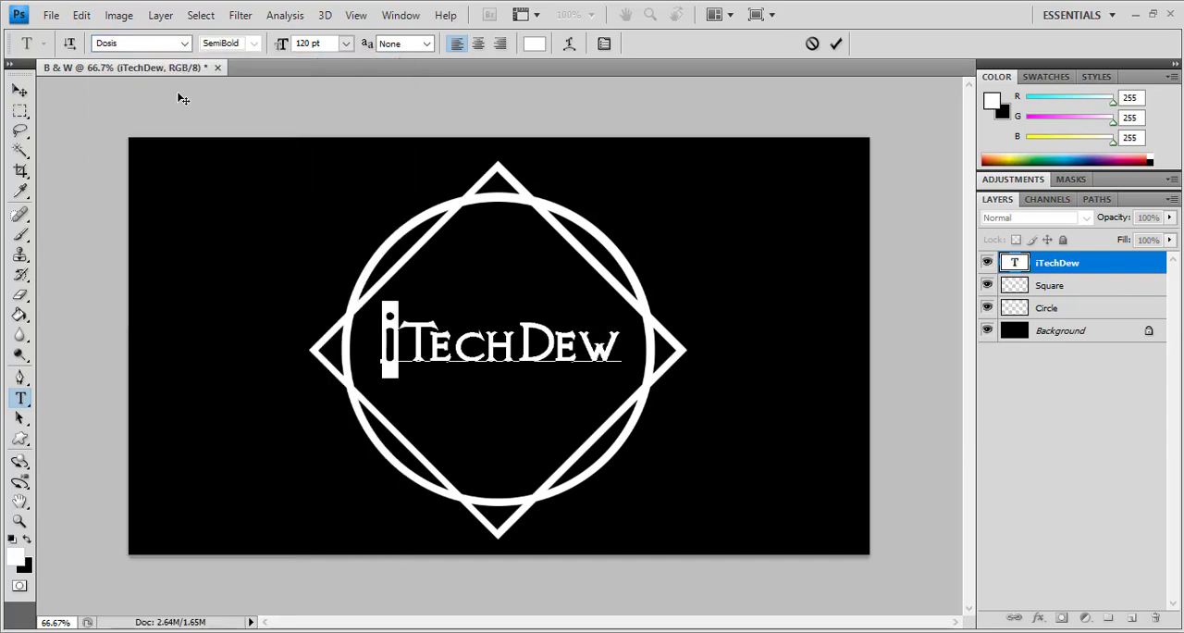
click(20, 90)
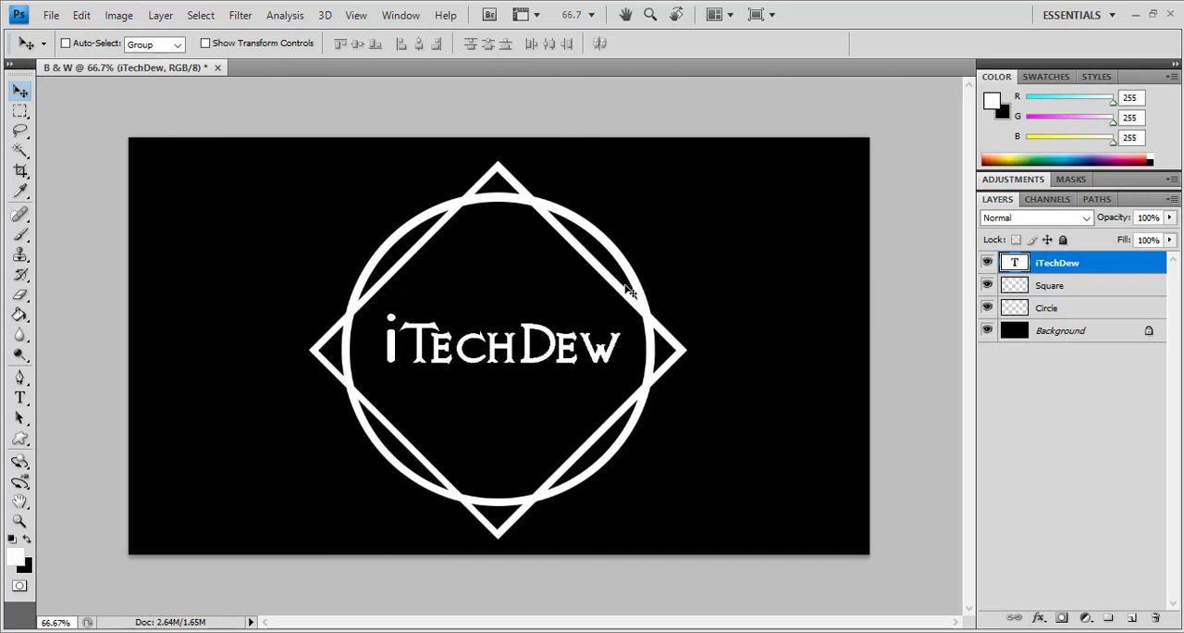
Select the Circle layer and set the Eraser to a soft round brush with 0% hardness, enlarged to 90 px
click(22, 297)
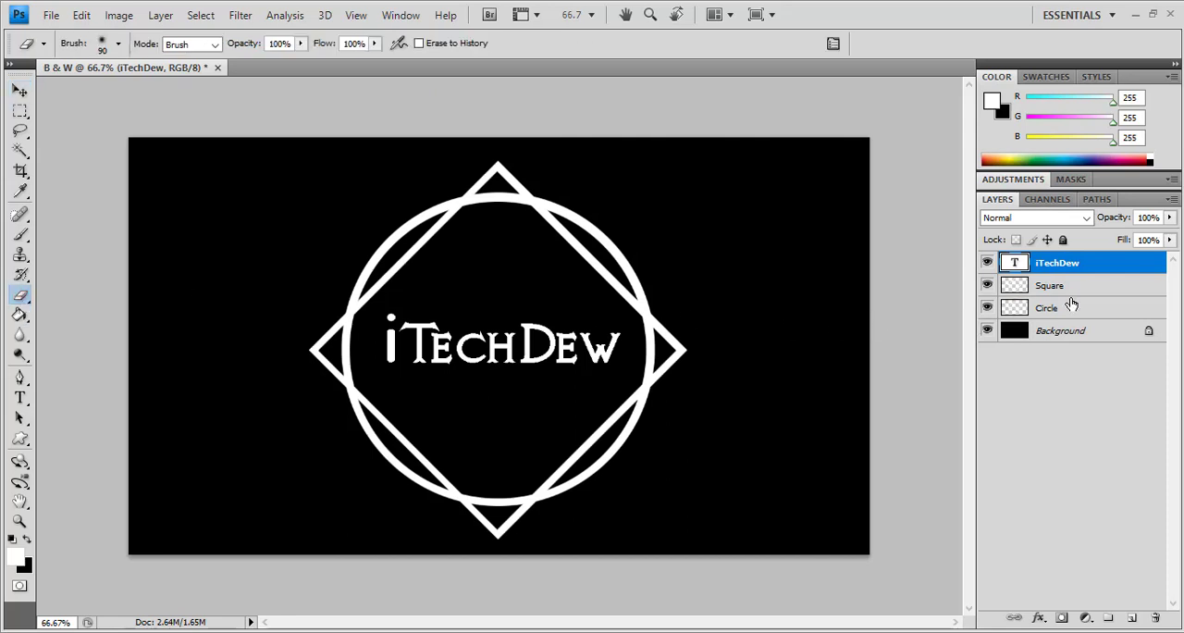
click(1054, 316)
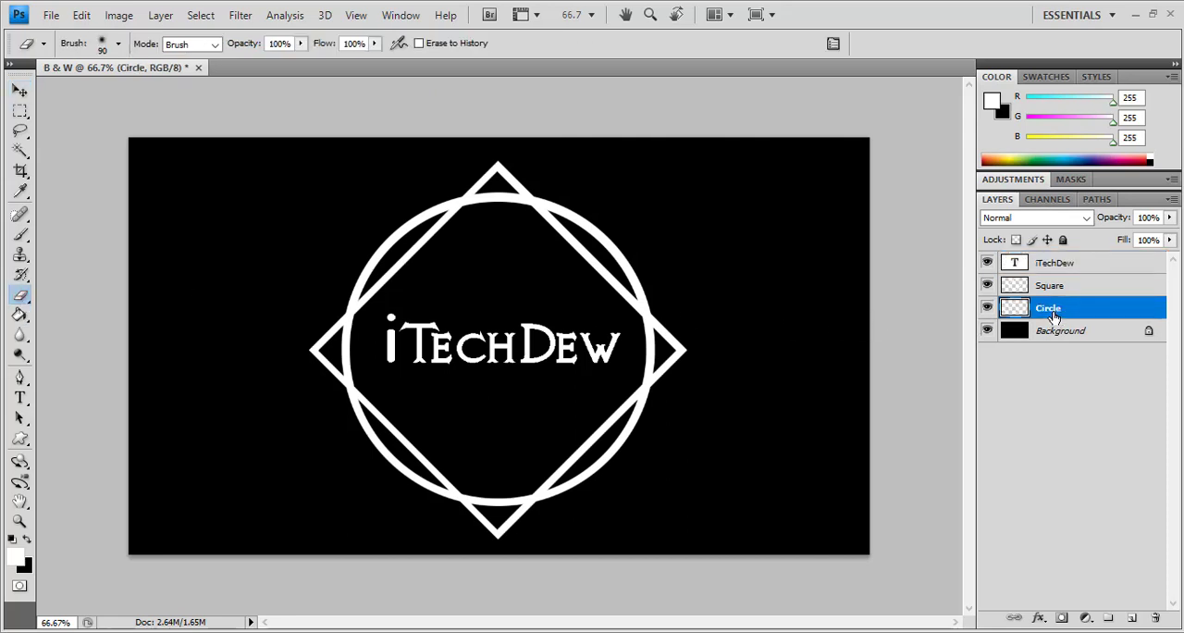
click(119, 43)
mouse_move(196, 245)
mouse_down()
mouse_move(197, 207)
mouse_move(196, 244)
mouse_move(175, 272)
mouse_move(195, 203)
mouse_move(198, 268)
mouse_up()
click(65, 268)
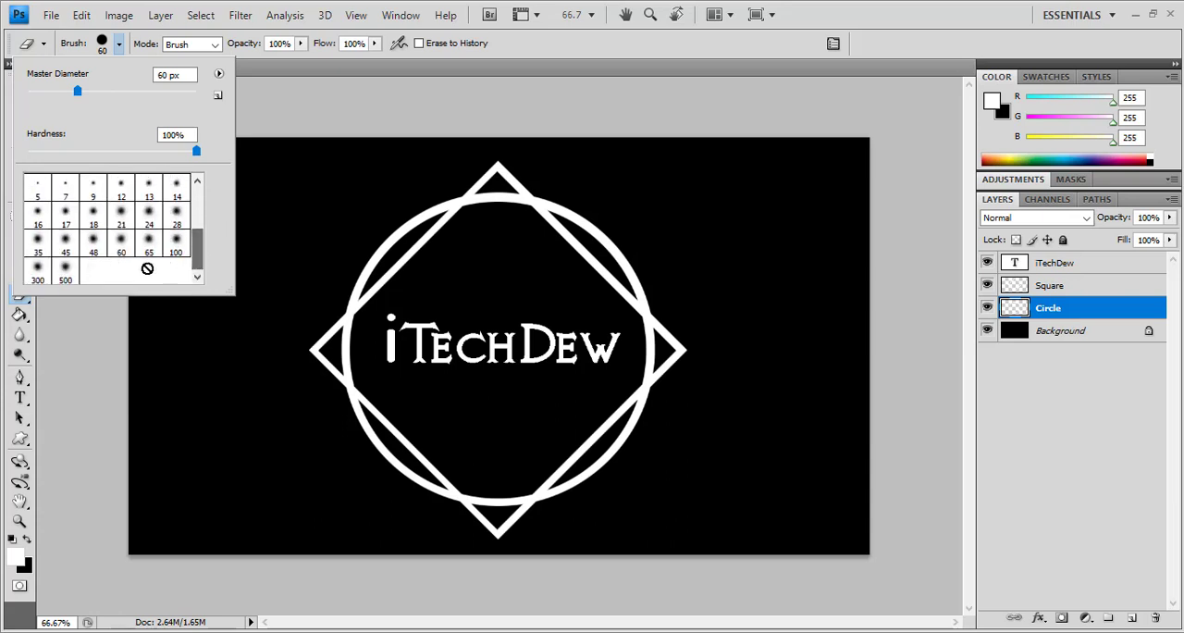
click(123, 249)
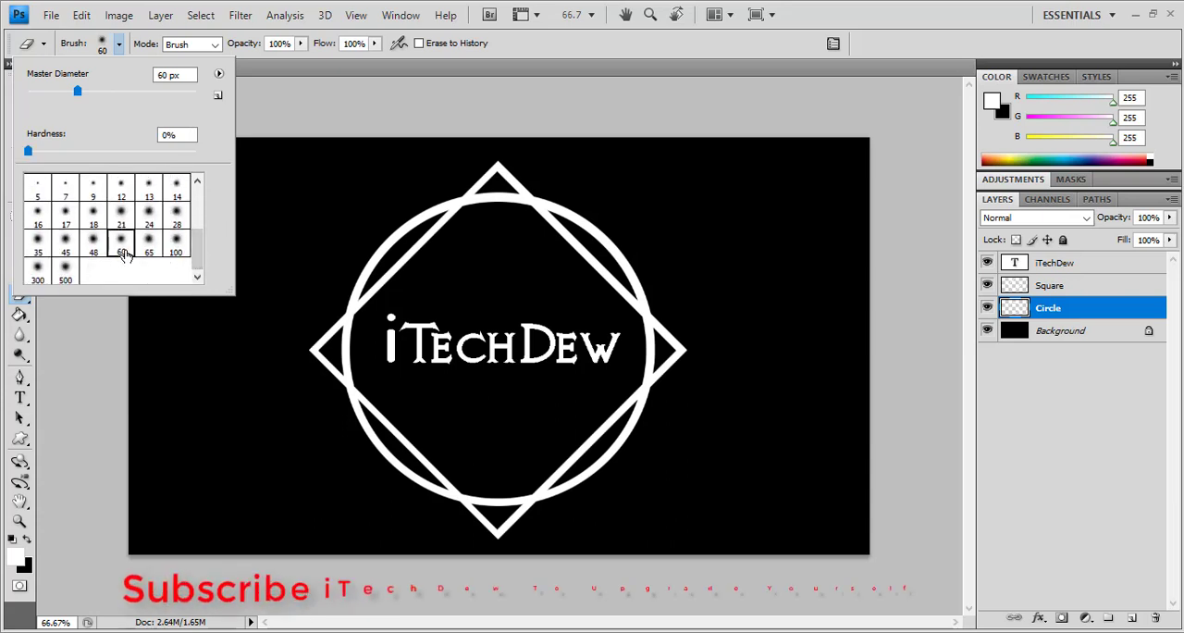
click(380, 120)
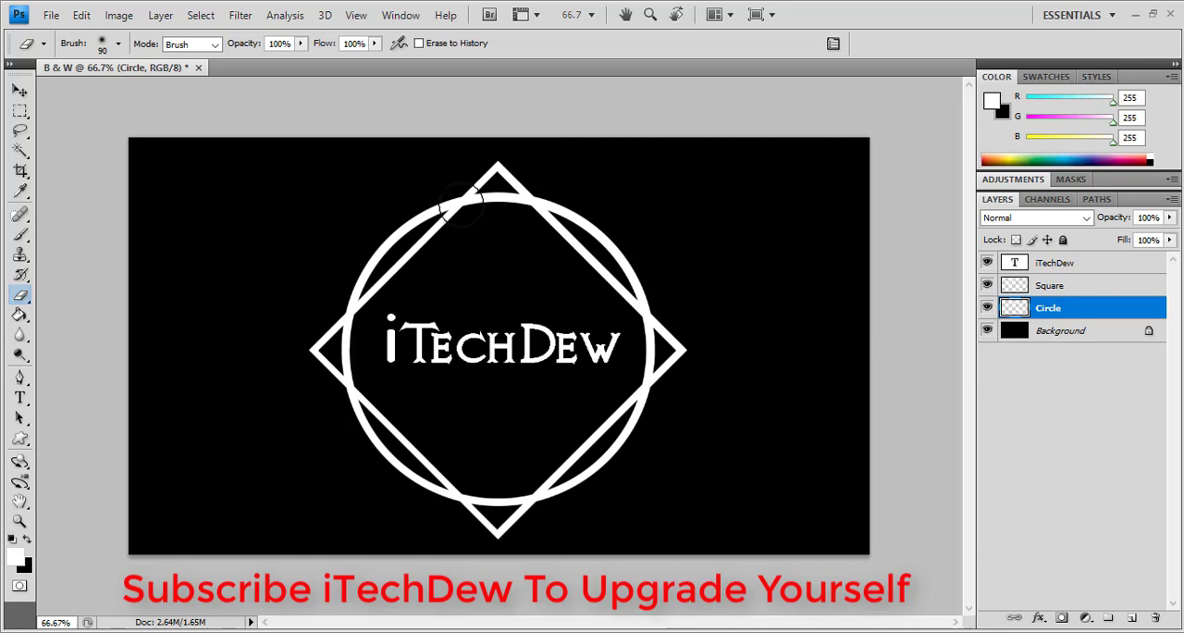
Erase the ring at every second crossing with the diamond, starting at the upper-left crossing, so the diamond passes over it there
drag(447, 212, 459, 205)
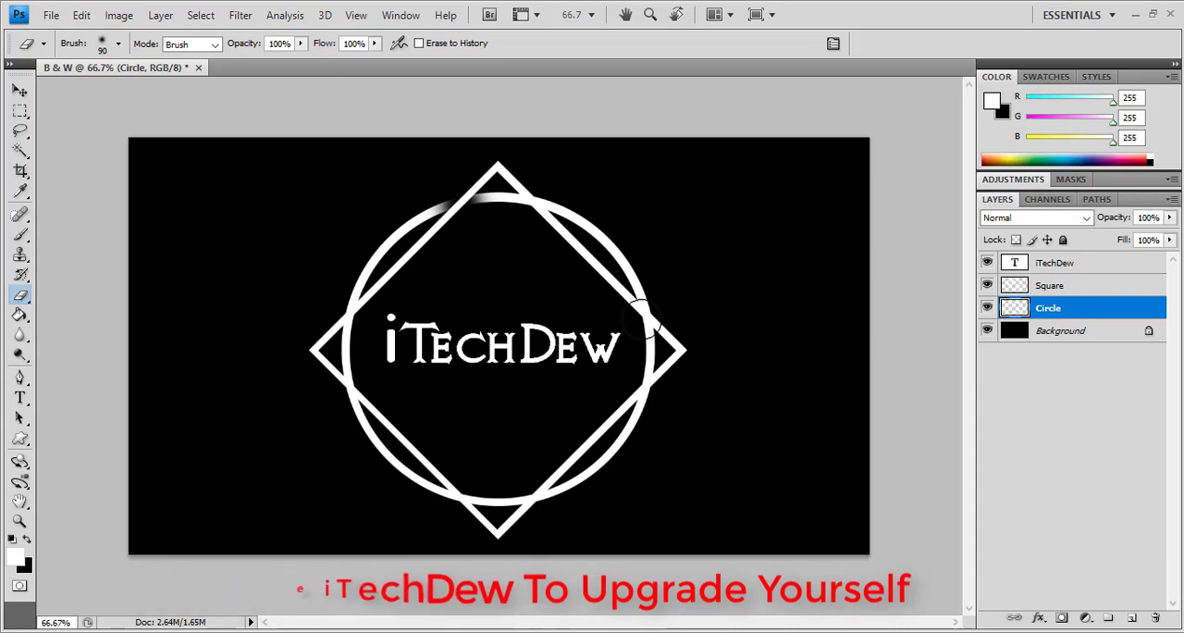
drag(647, 334, 646, 316)
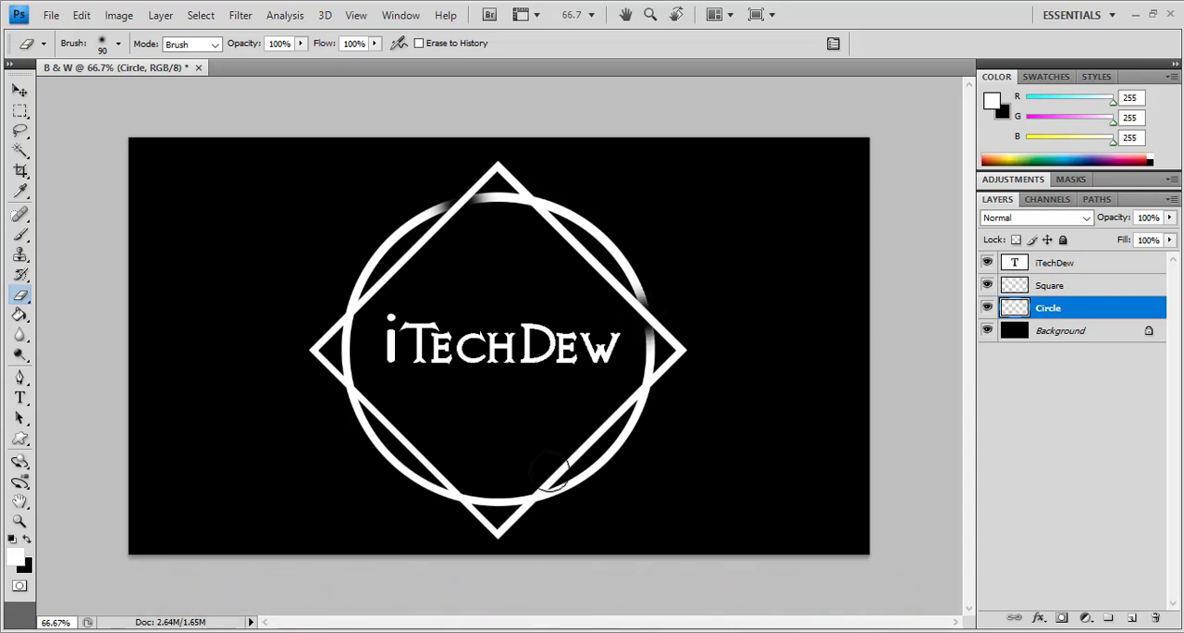
click(535, 496)
click(350, 387)
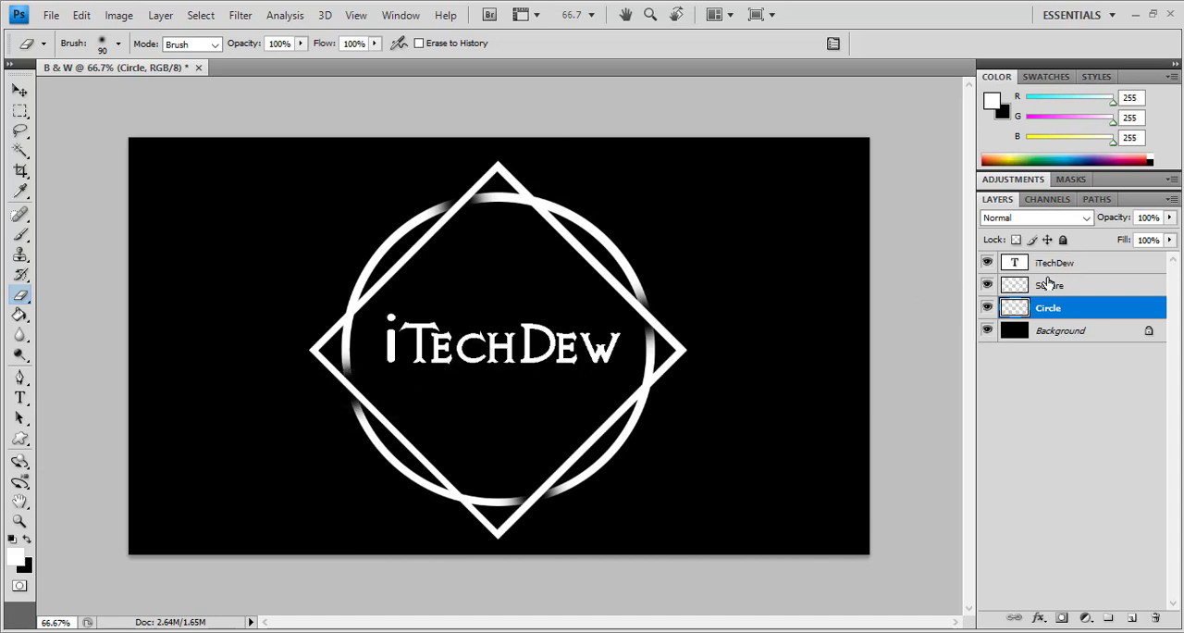
Erase the Square layer's outline at the remaining crossings so the ring passes over it there, completing the interlaced look
click(1050, 287)
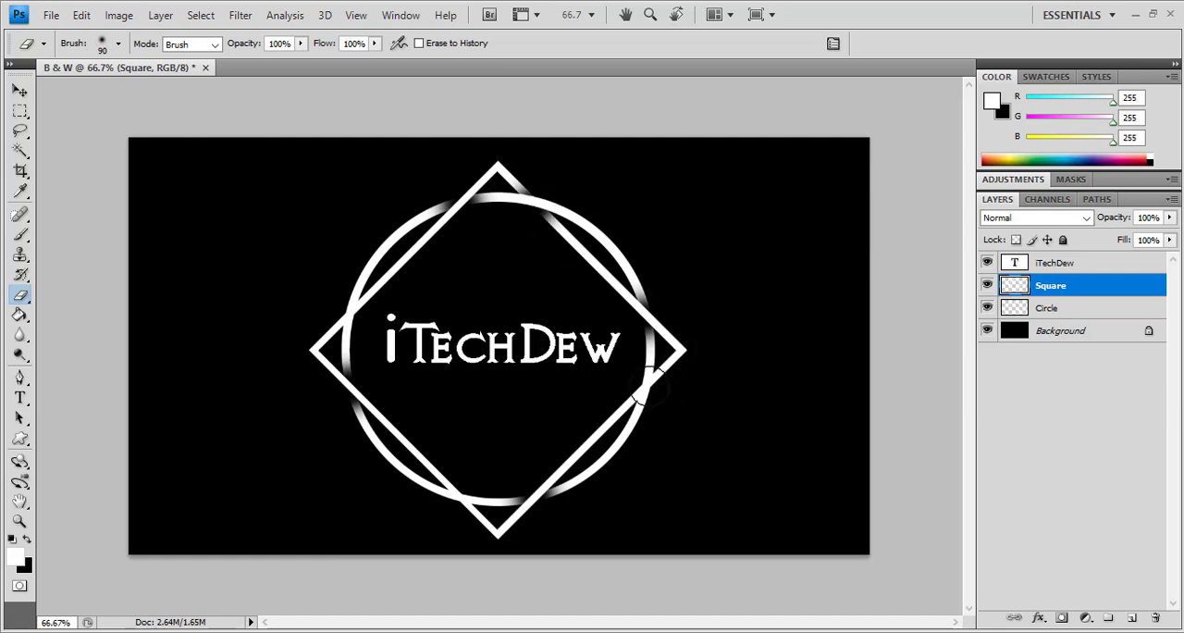
mouse_move(646, 381)
mouse_down()
mouse_move(661, 374)
mouse_move(626, 405)
mouse_up()
click(461, 498)
mouse_move(349, 307)
mouse_down()
mouse_move(359, 298)
mouse_move(350, 309)
mouse_up()
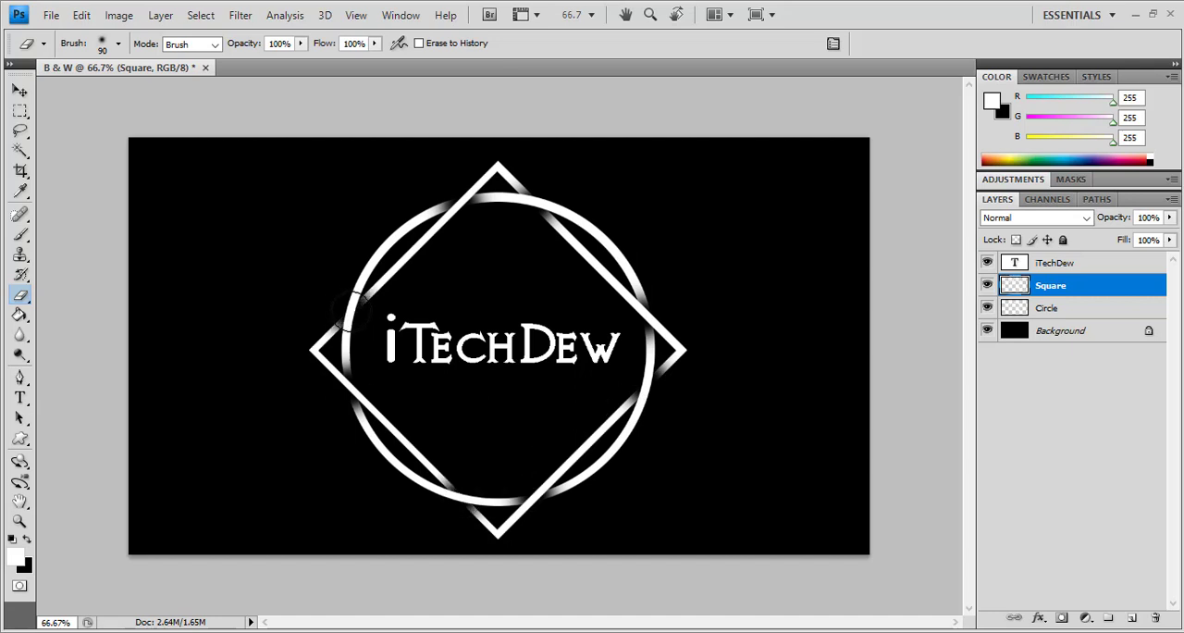
Open the hazard-tape wall image background_tapes_radiation_hazard_wall_18526_1280x720.jpg from the Desktop
click(22, 93)
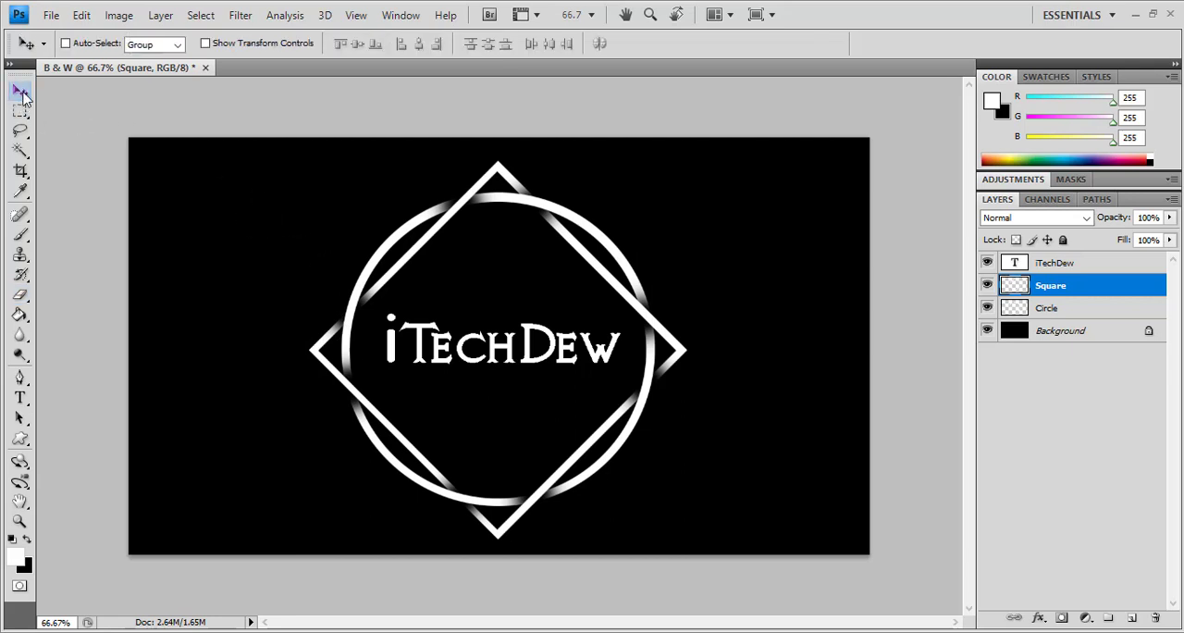
key(ctrl+o)
scroll(652, 222, down, 3)
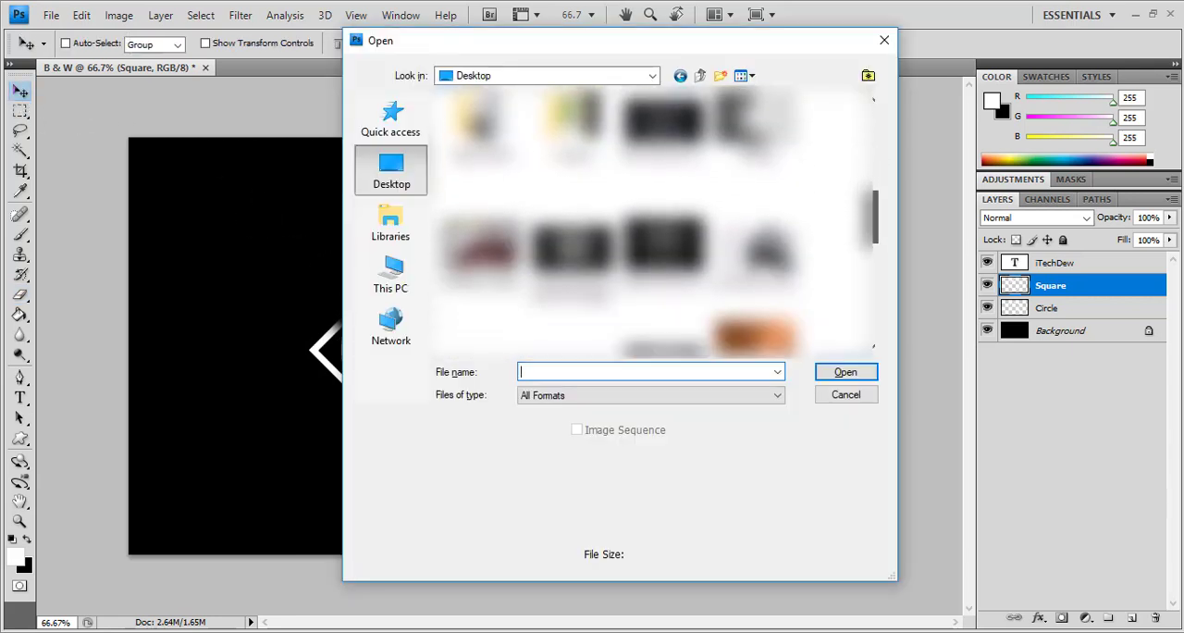
scroll(653, 222, down, 5)
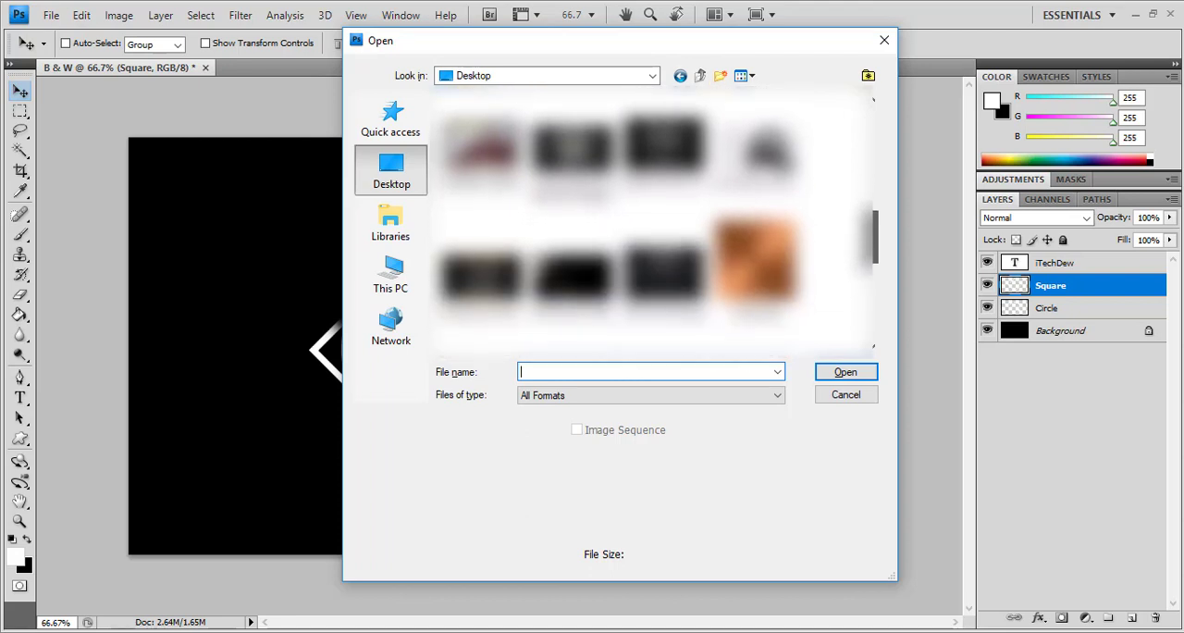
scroll(652, 222, up, 2)
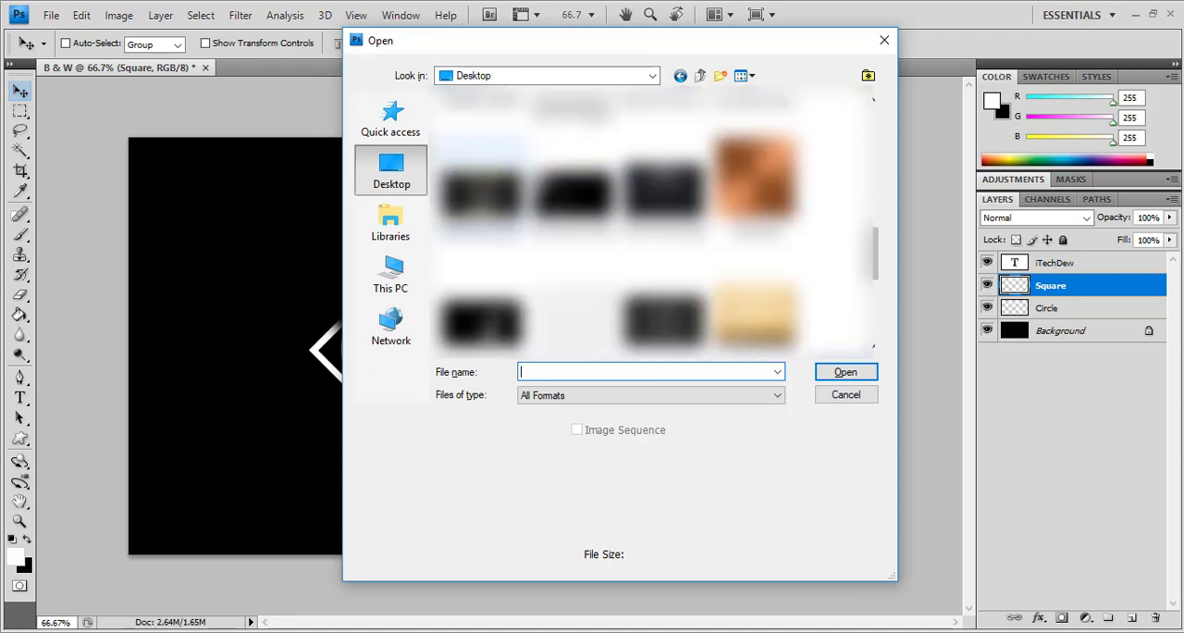
double_click(486, 183)
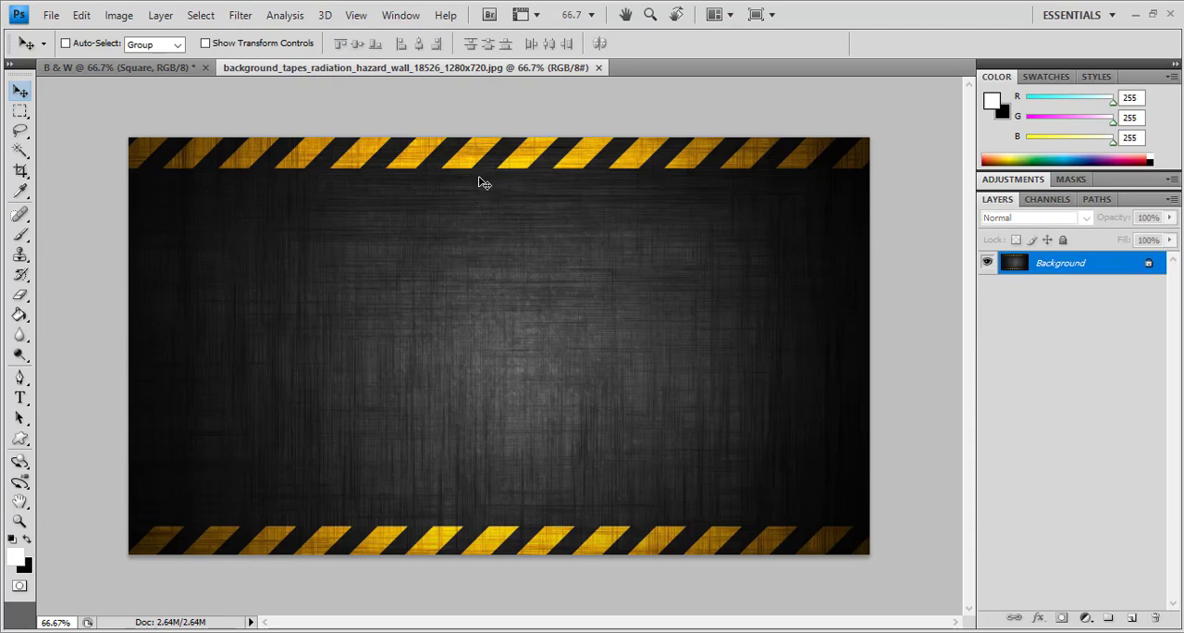
Copy the Circle, Square and iTechDew layers together from the B & W document into the hazard-tape background image
click(161, 70)
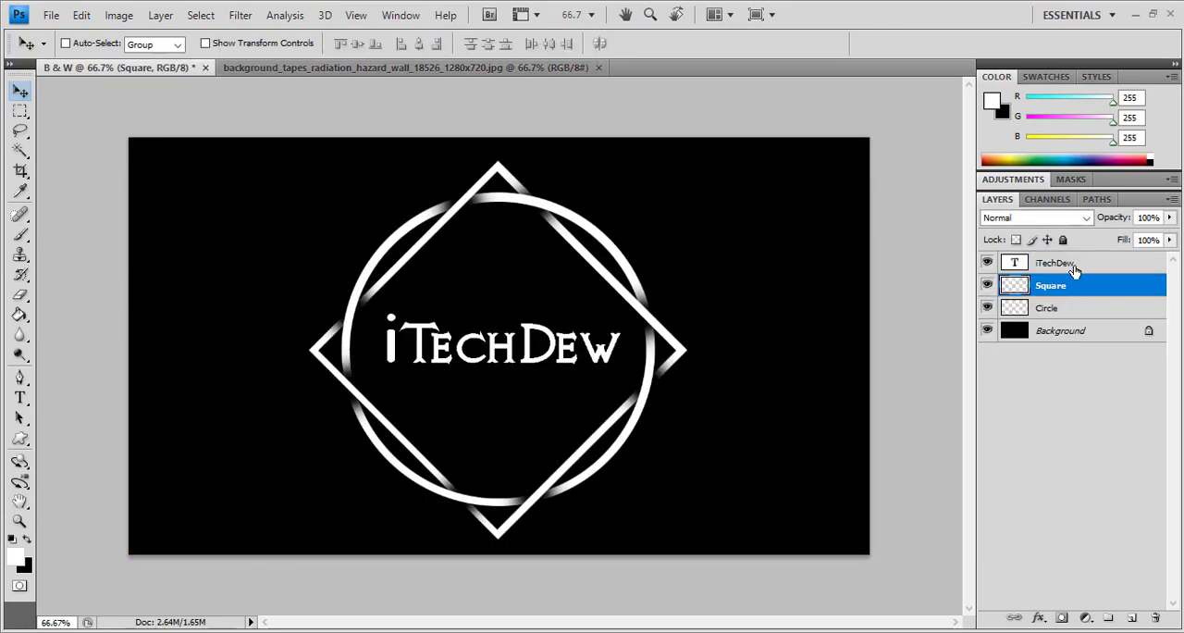
click(1070, 309)
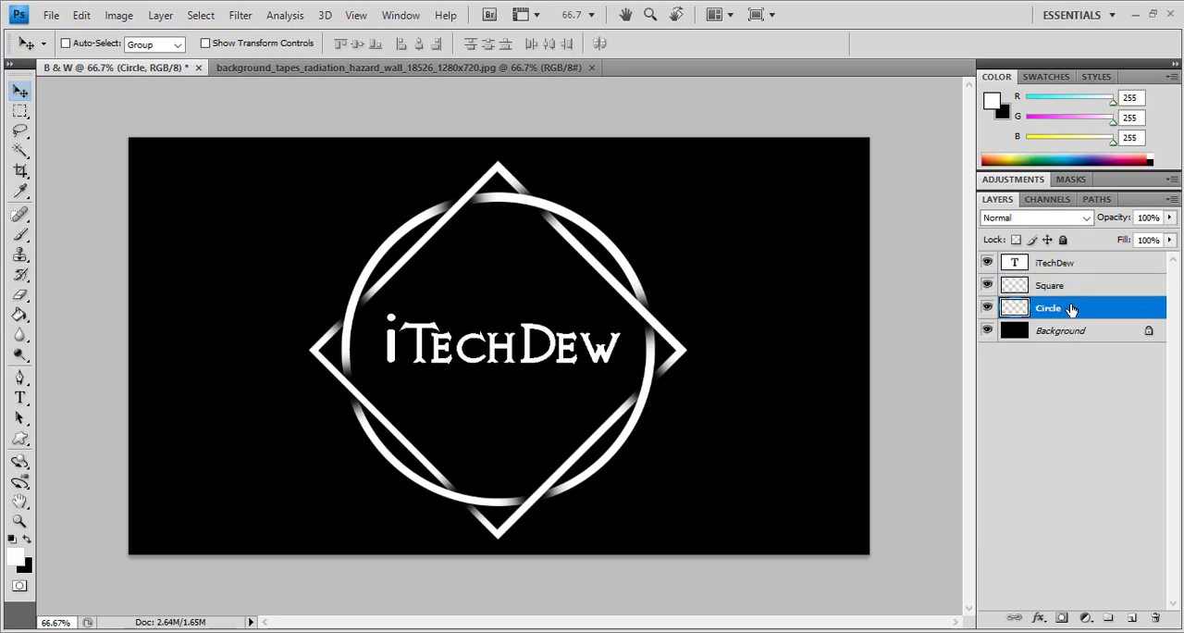
shift+click(1079, 265)
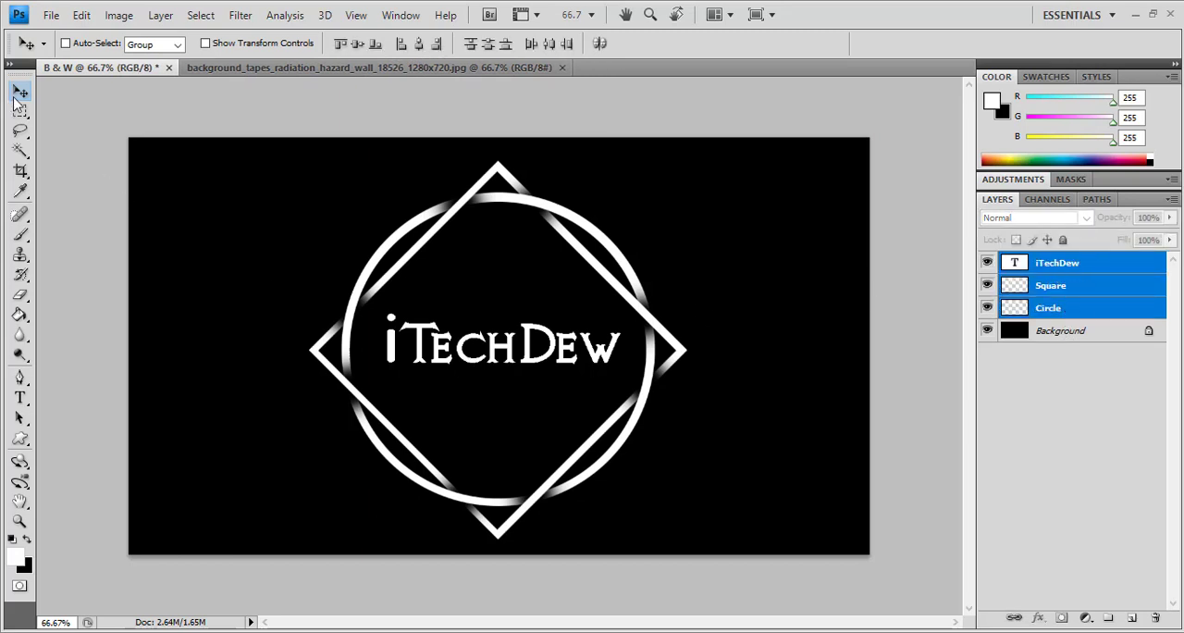
drag(427, 342, 424, 65)
drag(482, 323, 456, 338)
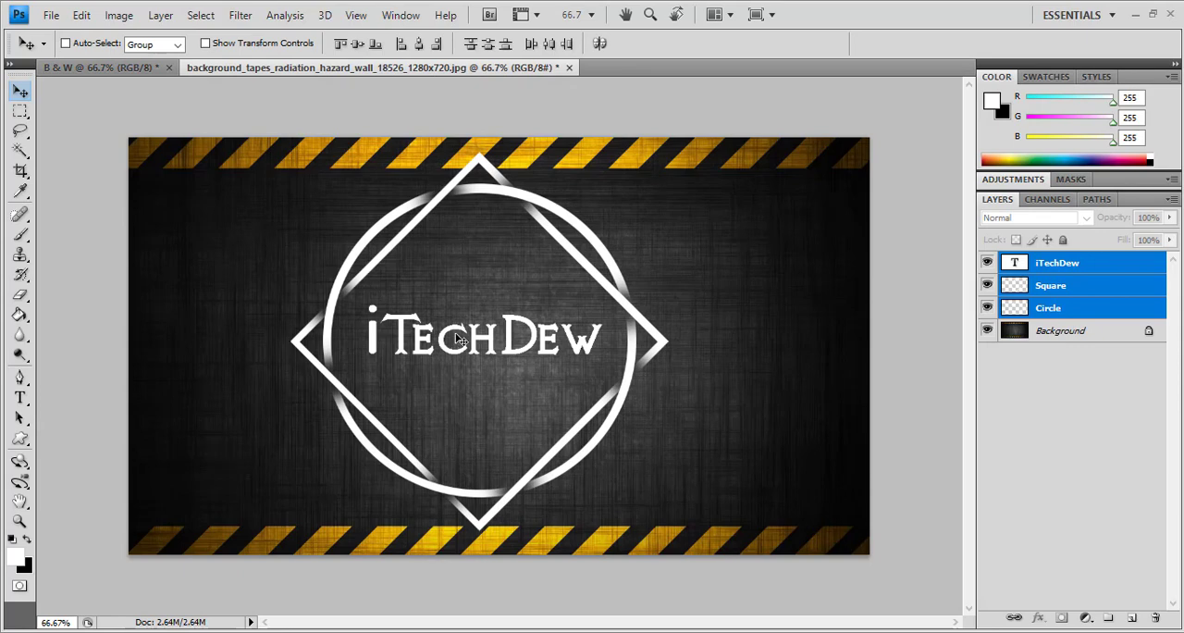
Scale the three logo layers together to about 86.3% and centre them between the hazard tapes, nudging them slightly down
key(ctrl+t)
drag(662, 146, 622, 204)
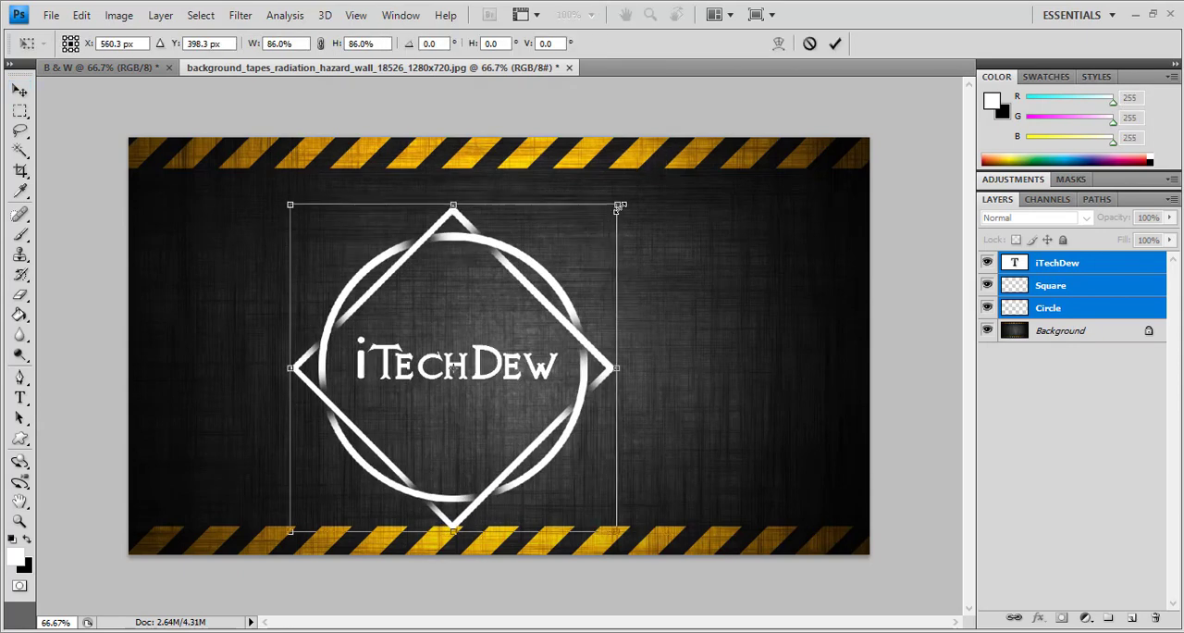
drag(509, 371, 542, 344)
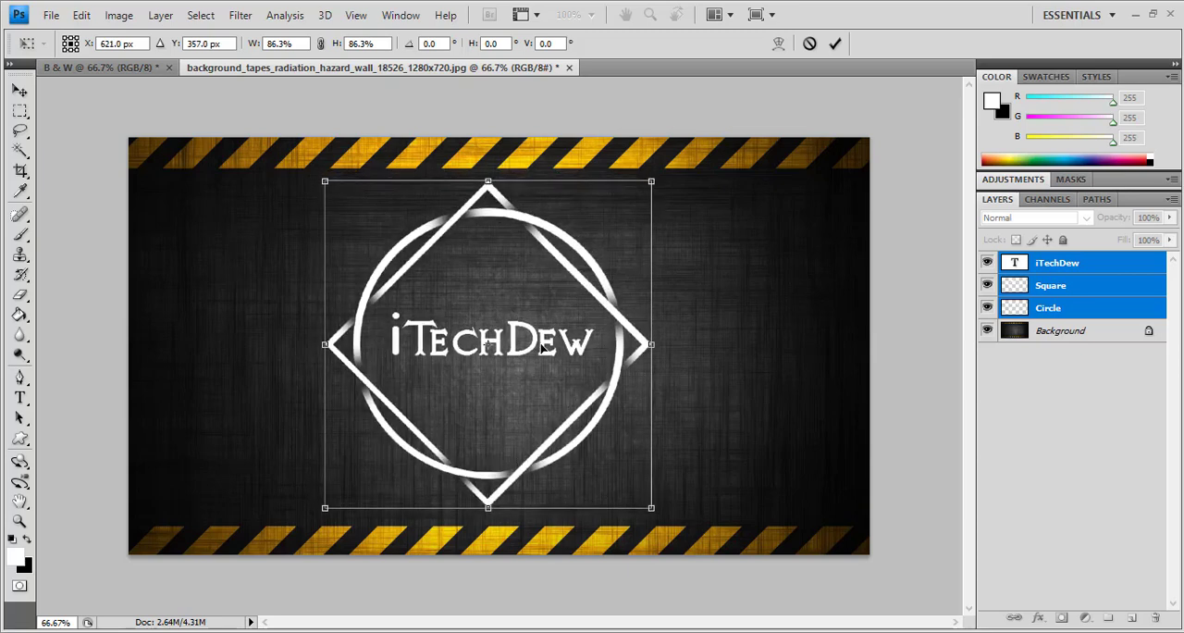
key(Return)
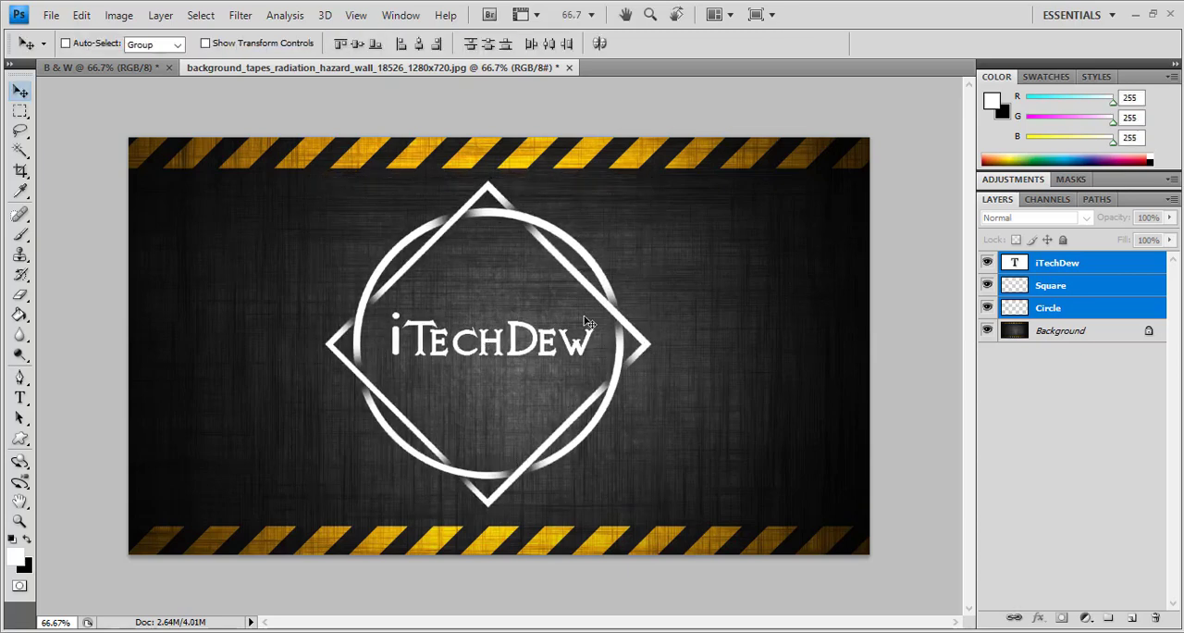
key(Down)
key(Down)
key(Down)
key(Down)
key(Down)
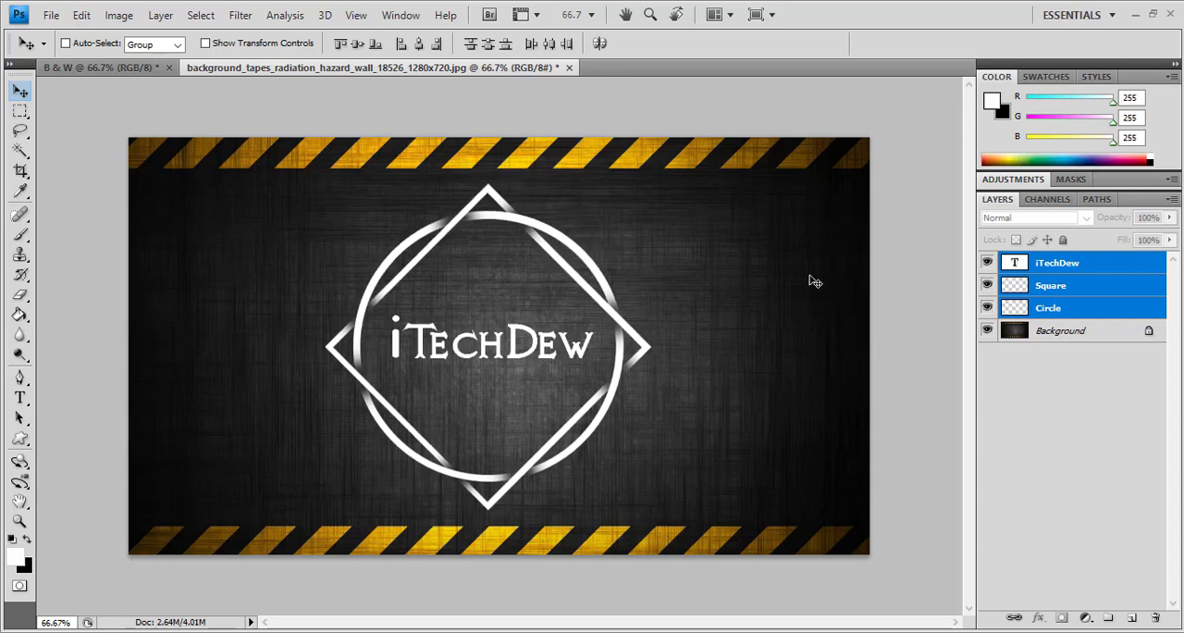
Add an Inner Shadow and a black-to-white linear Gradient Overlay to the Square layer
click(1047, 424)
click(1040, 292)
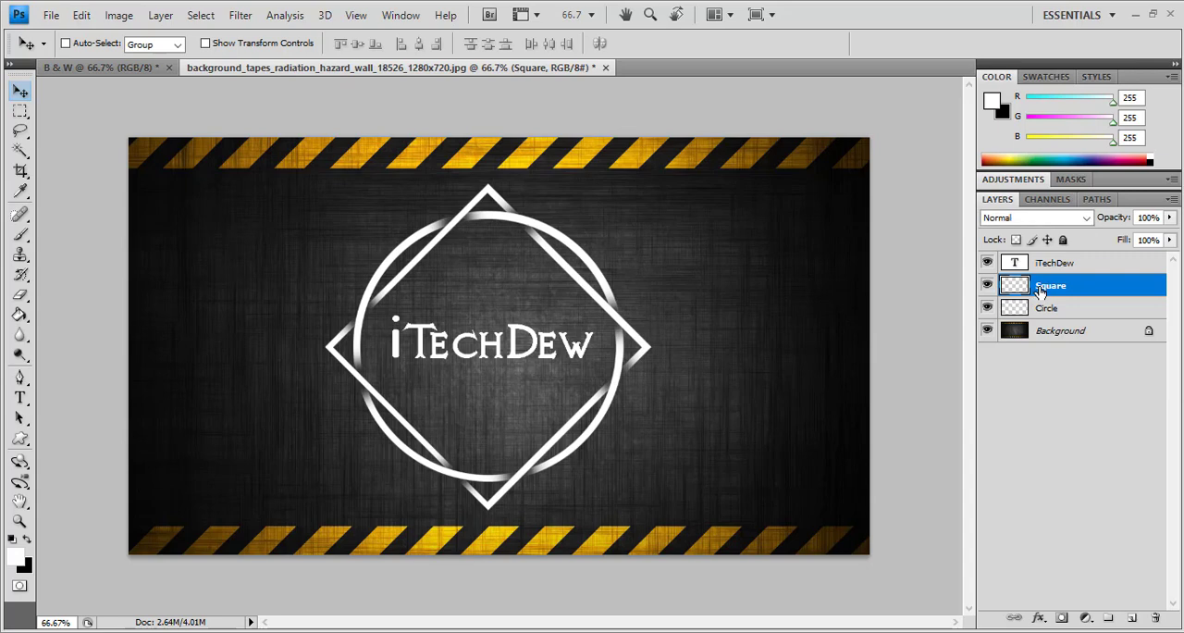
right_click(1042, 290)
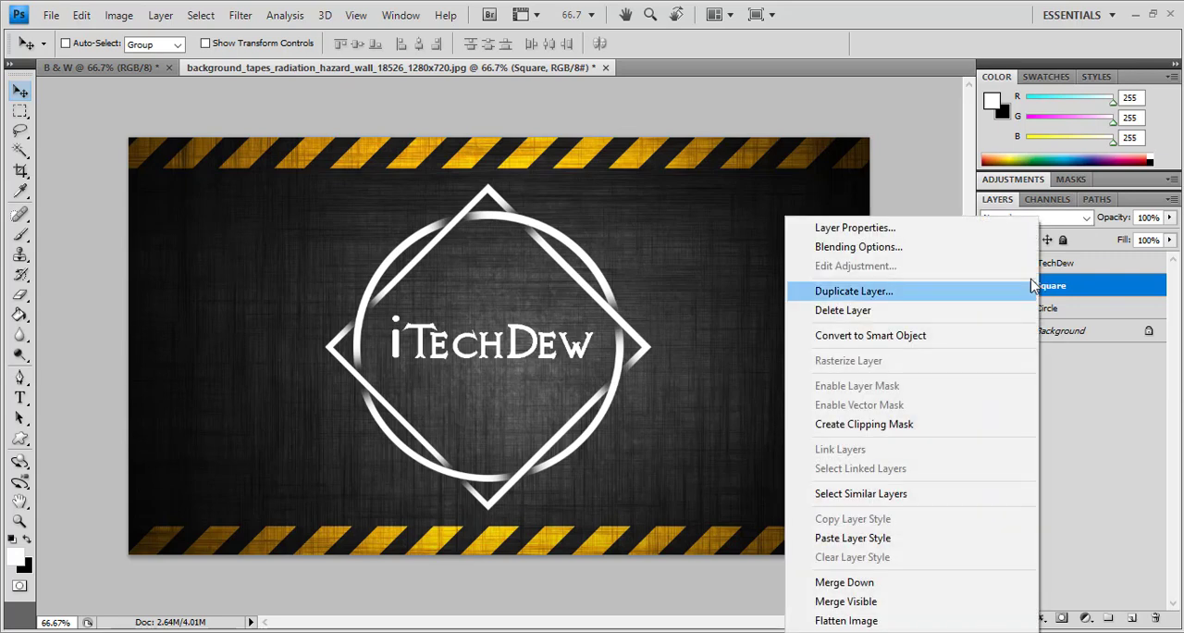
click(965, 257)
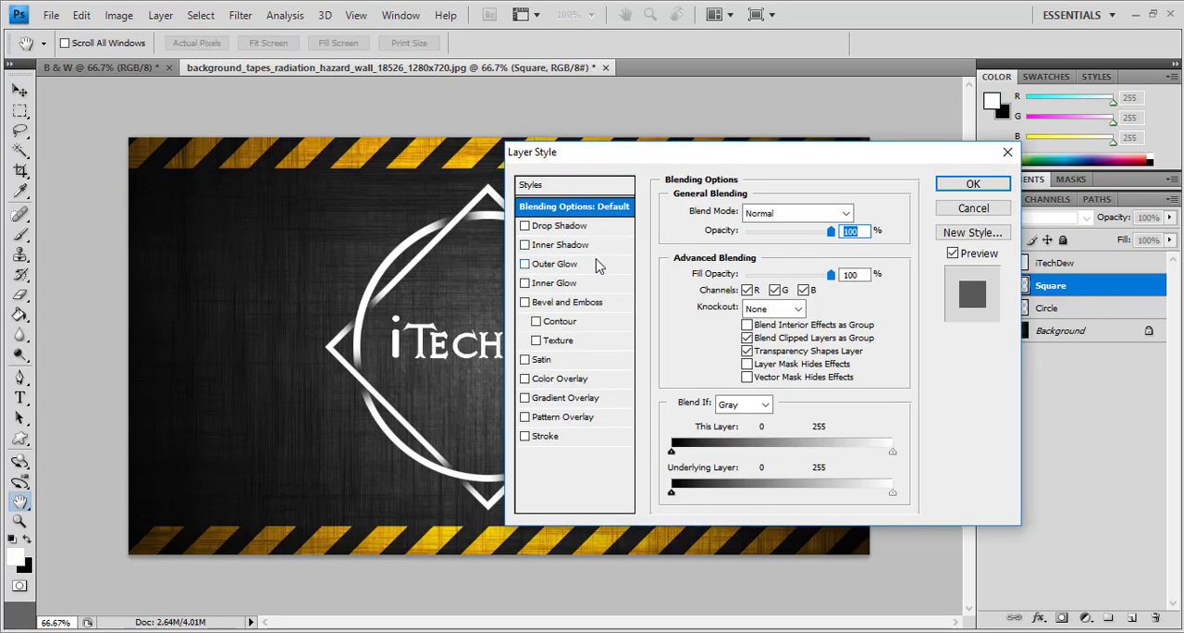
click(603, 245)
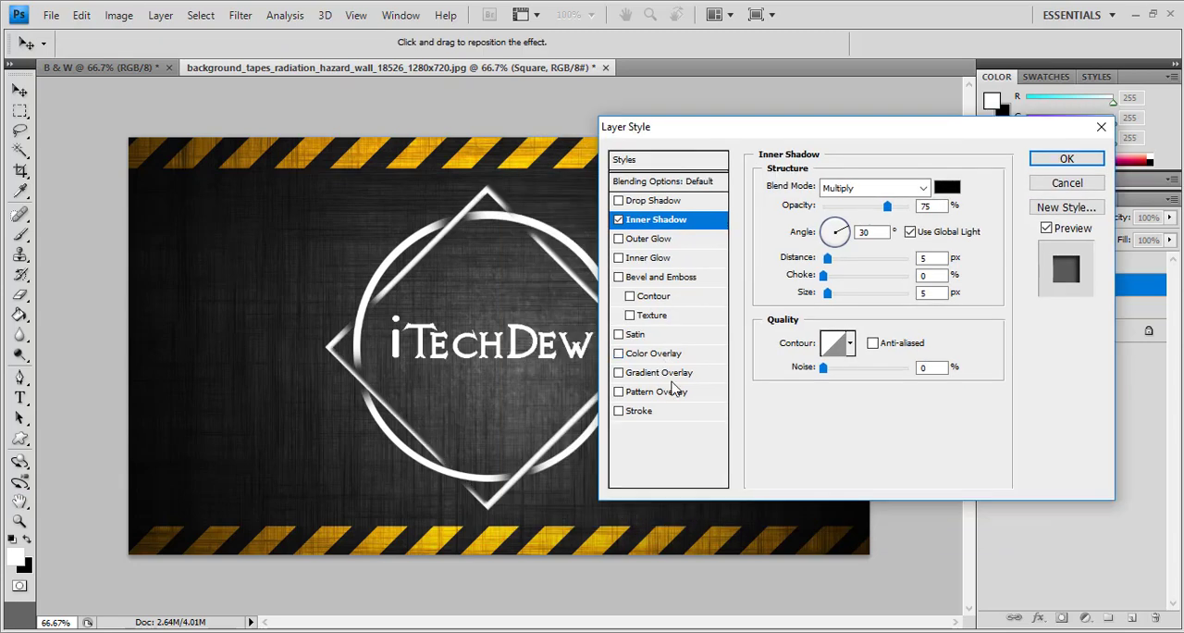
click(672, 375)
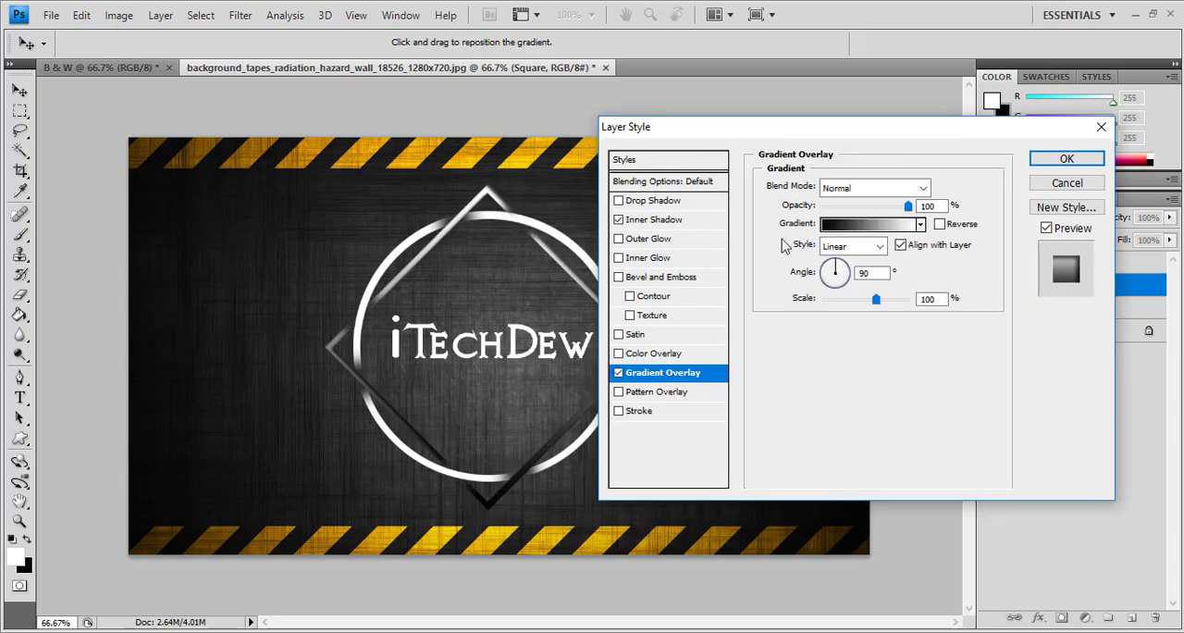
Set the Square layer's inner shadow colour to purple #8a00ff, apply the layer style and collapse its effects list
click(681, 222)
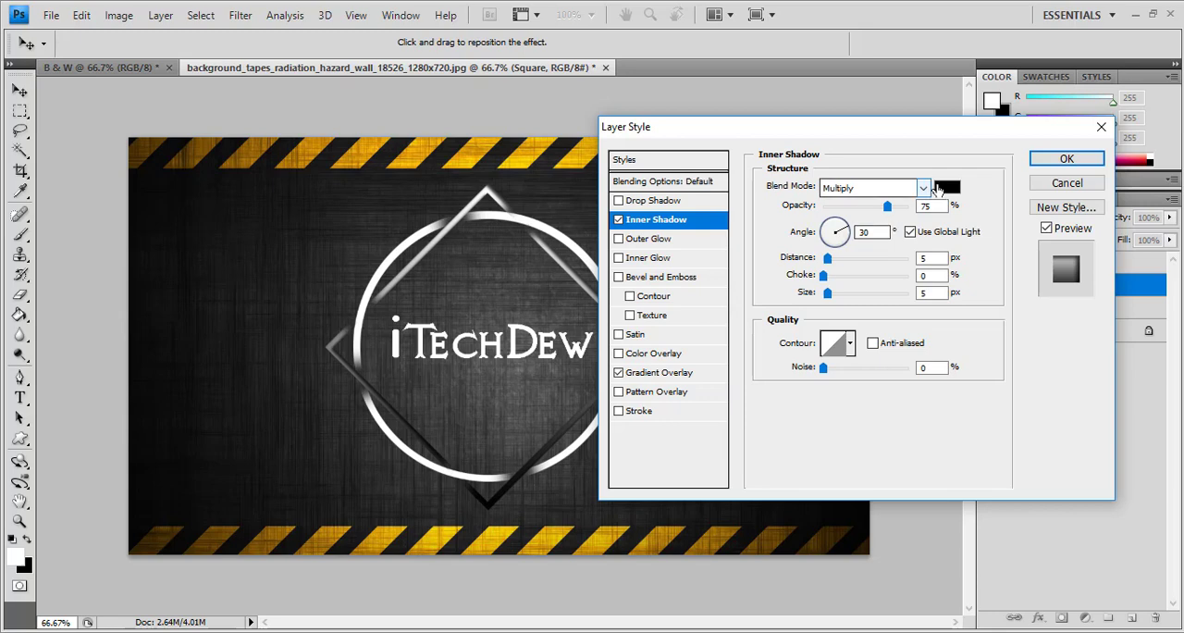
click(942, 189)
click(857, 257)
click(883, 298)
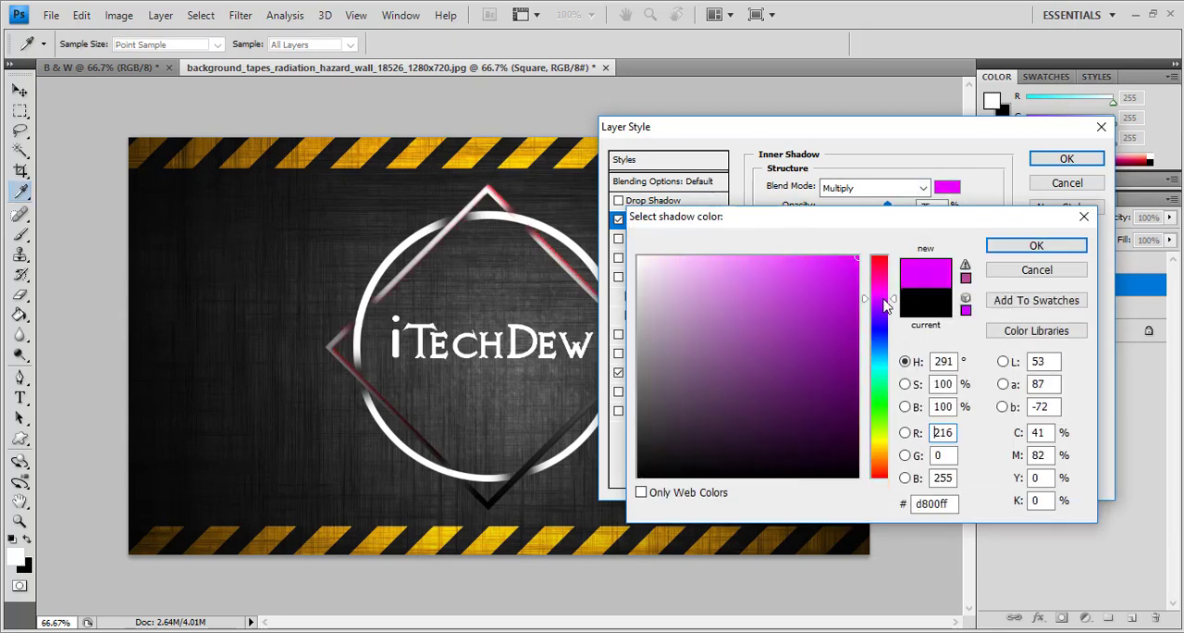
click(880, 305)
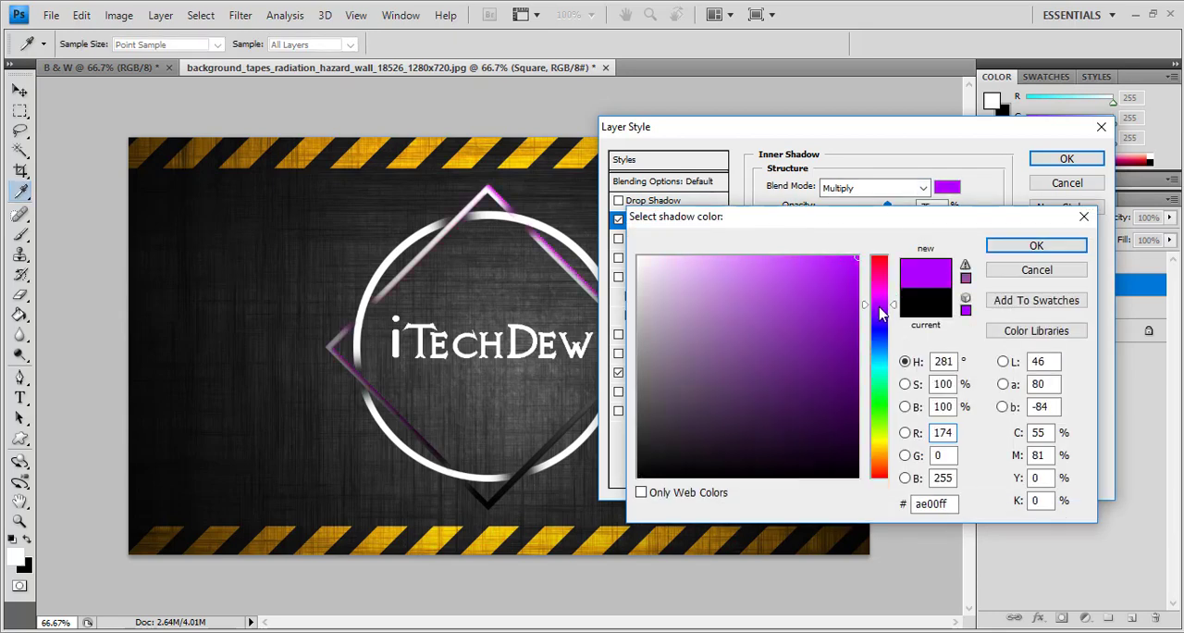
click(879, 310)
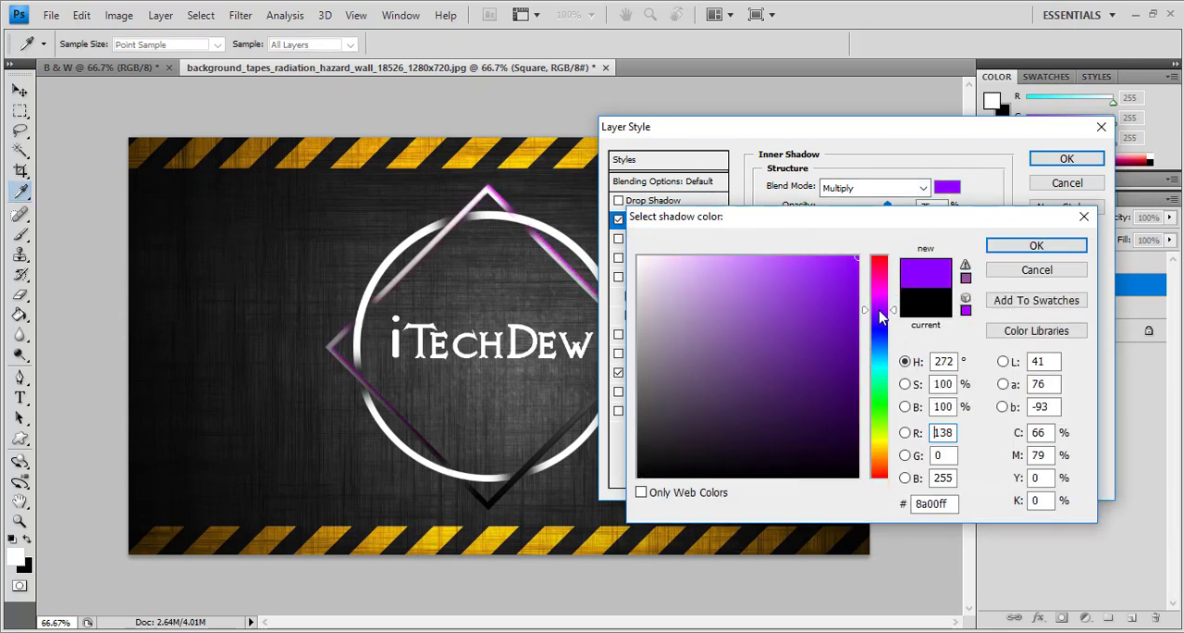
click(1034, 246)
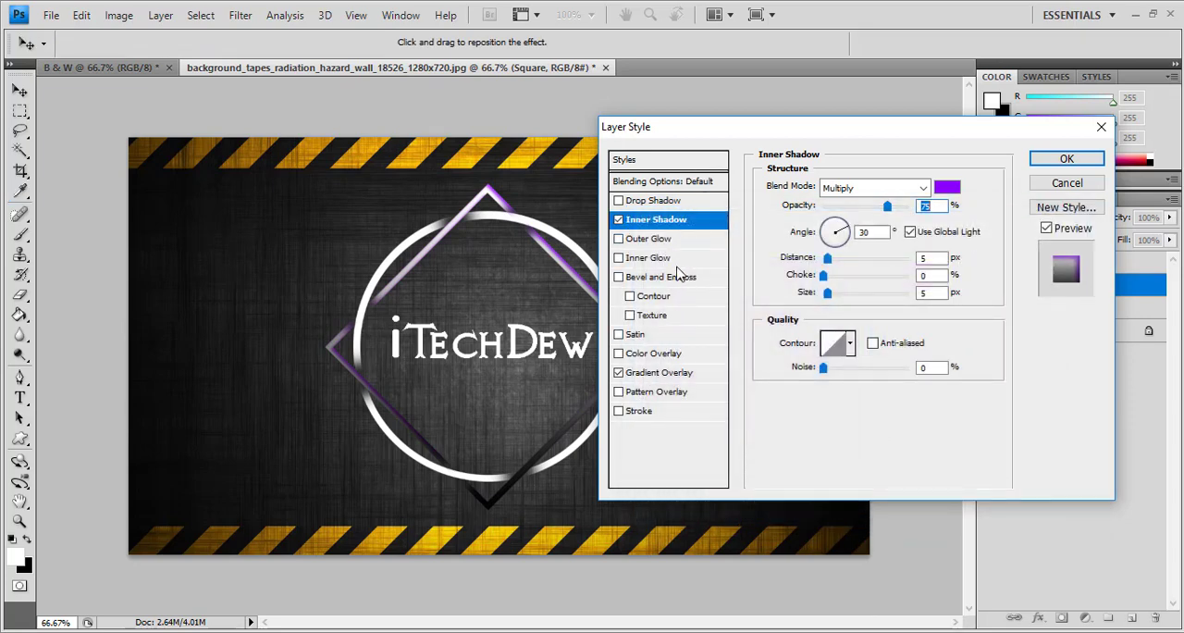
click(1045, 162)
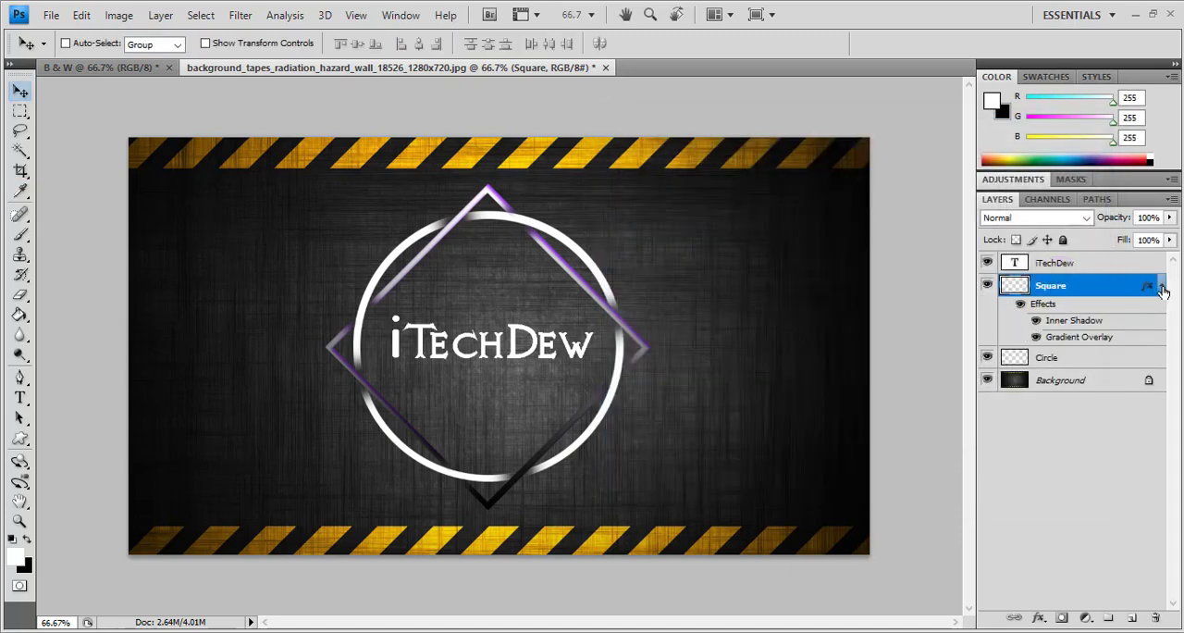
click(1162, 286)
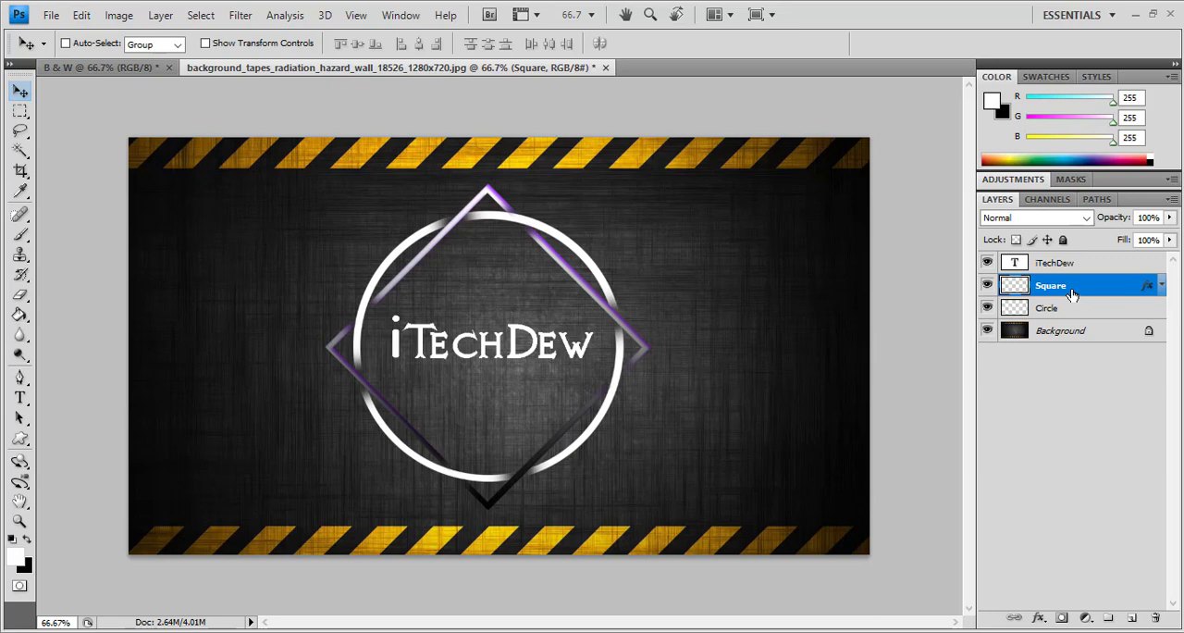
Copy the Square layer's style and paste it onto the Circle layer
right_click(1072, 294)
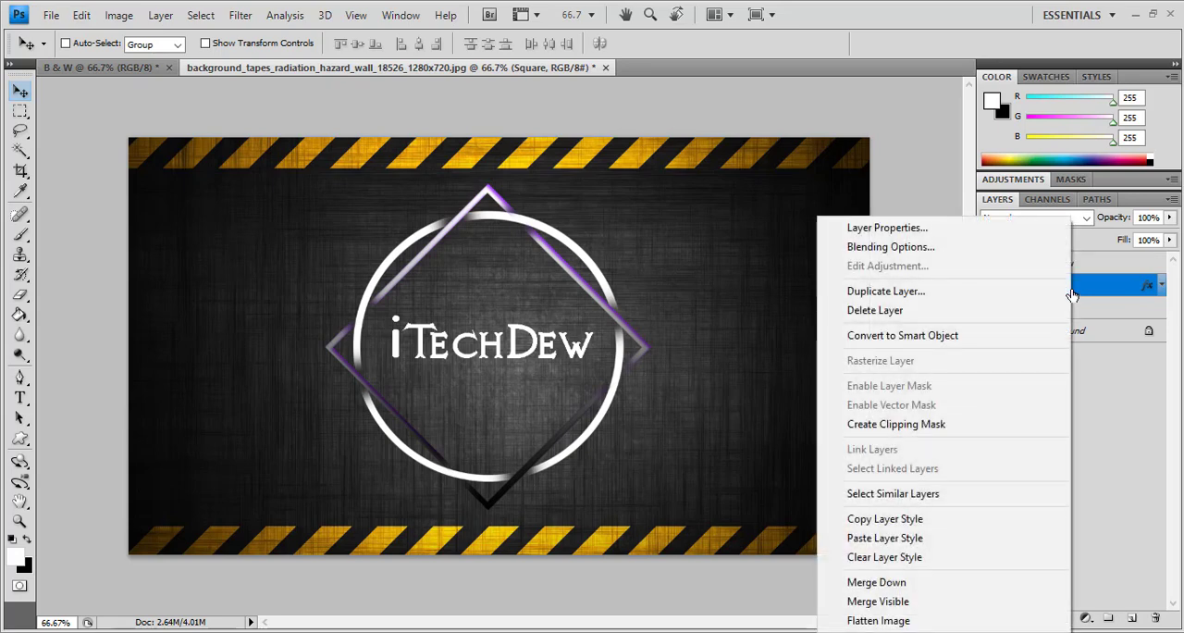
click(907, 518)
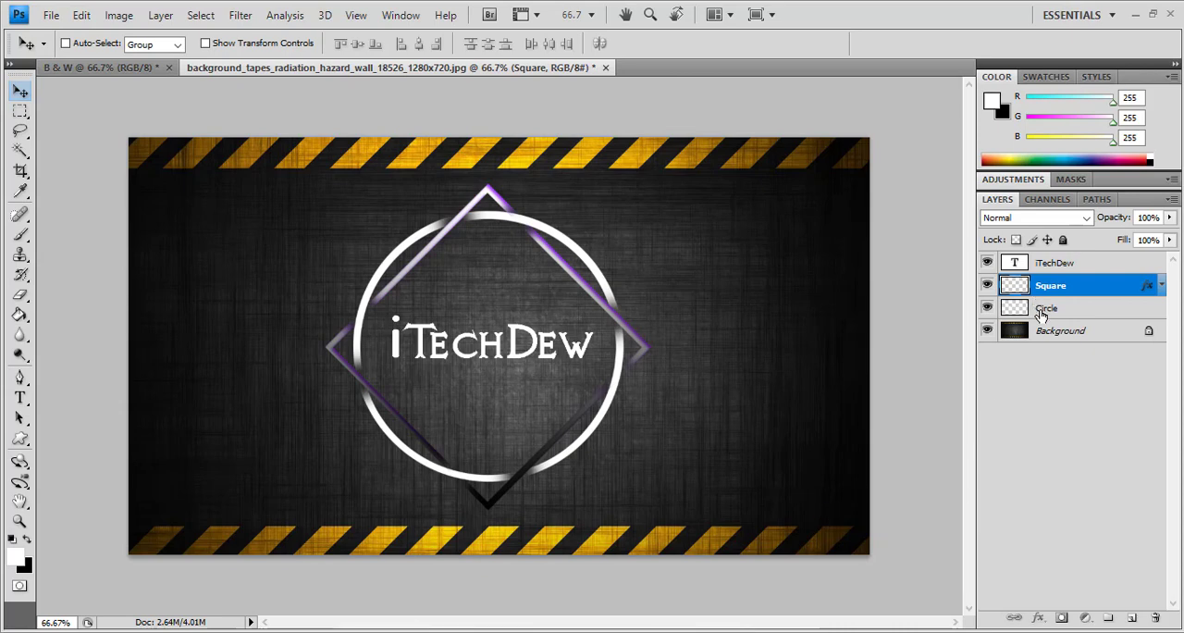
click(1038, 309)
right_click(1039, 311)
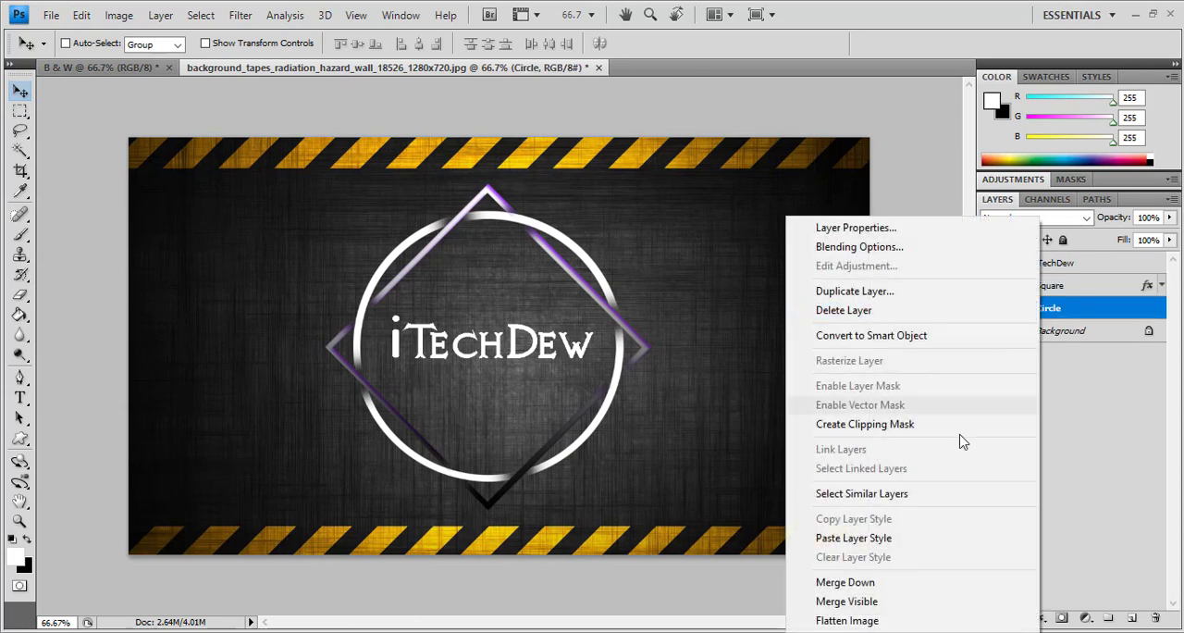
click(925, 539)
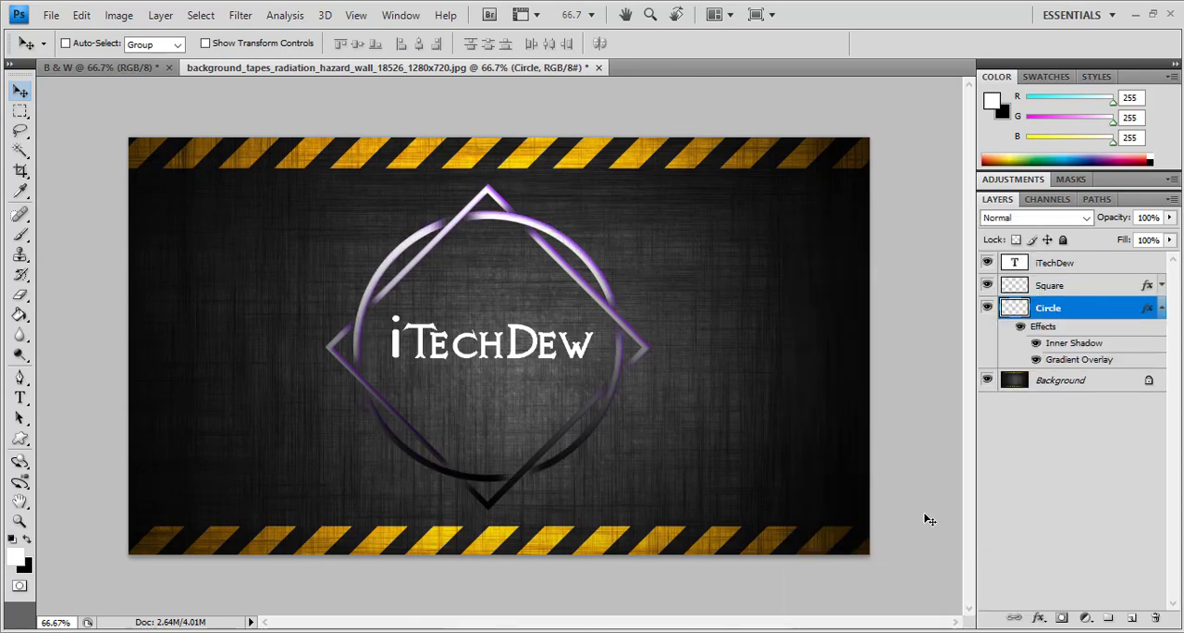
Give the iTechDew text layer a Drop Shadow and a Bevel and Emboss with Texture, and collapse the layers' effects lists
right_click(1069, 264)
click(1071, 265)
right_click(1067, 265)
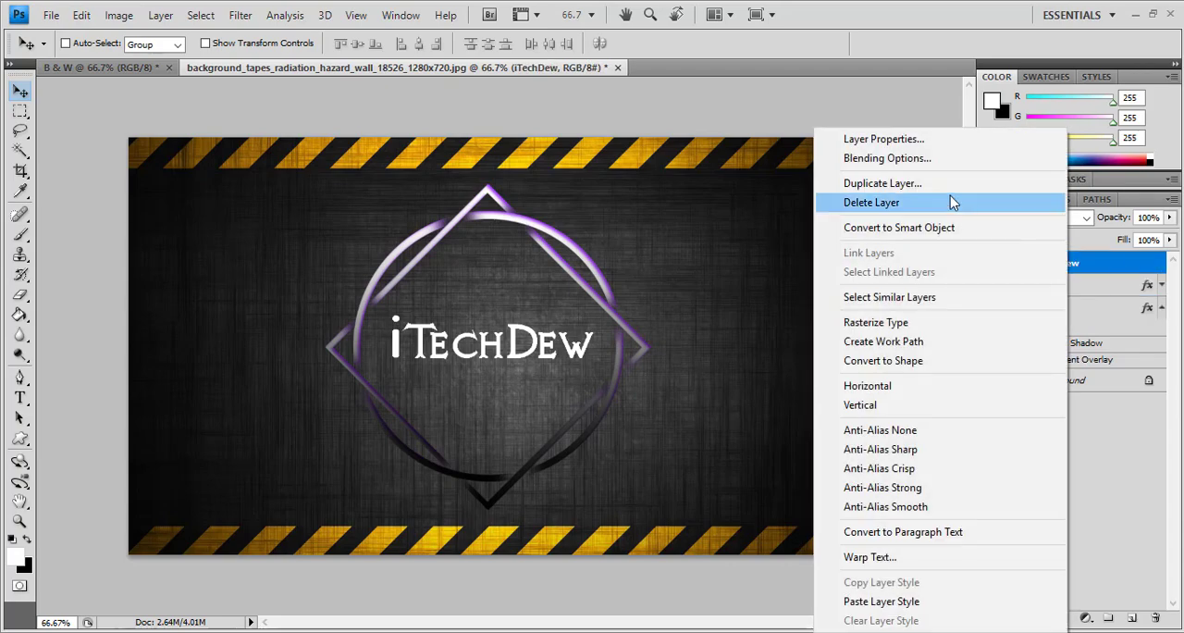
click(938, 160)
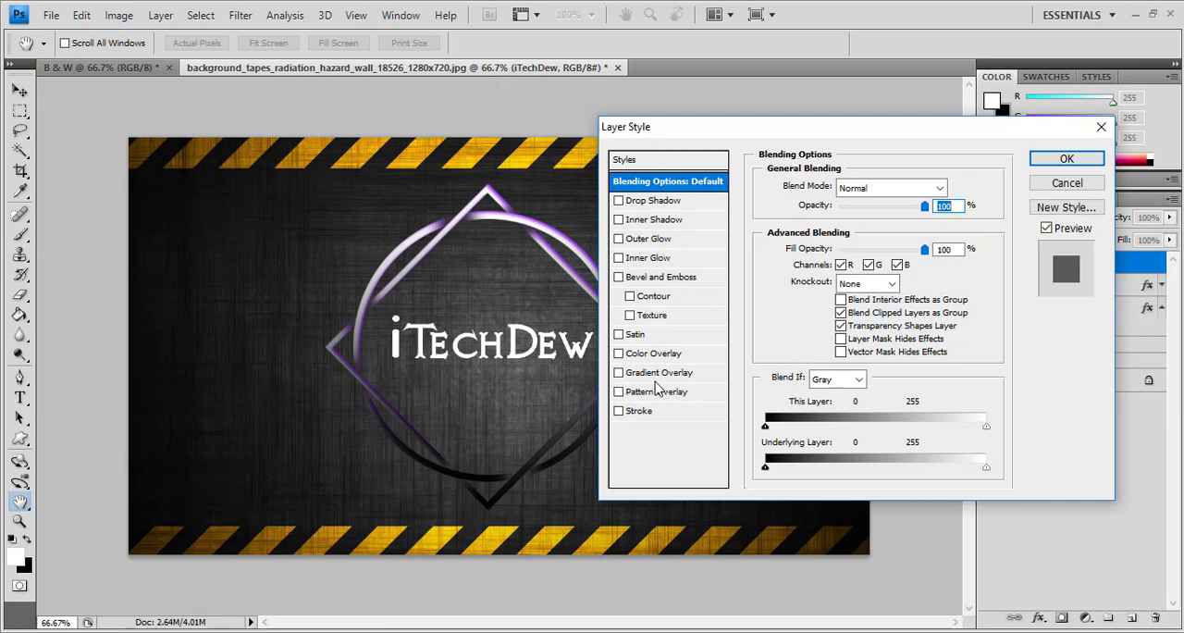
click(664, 205)
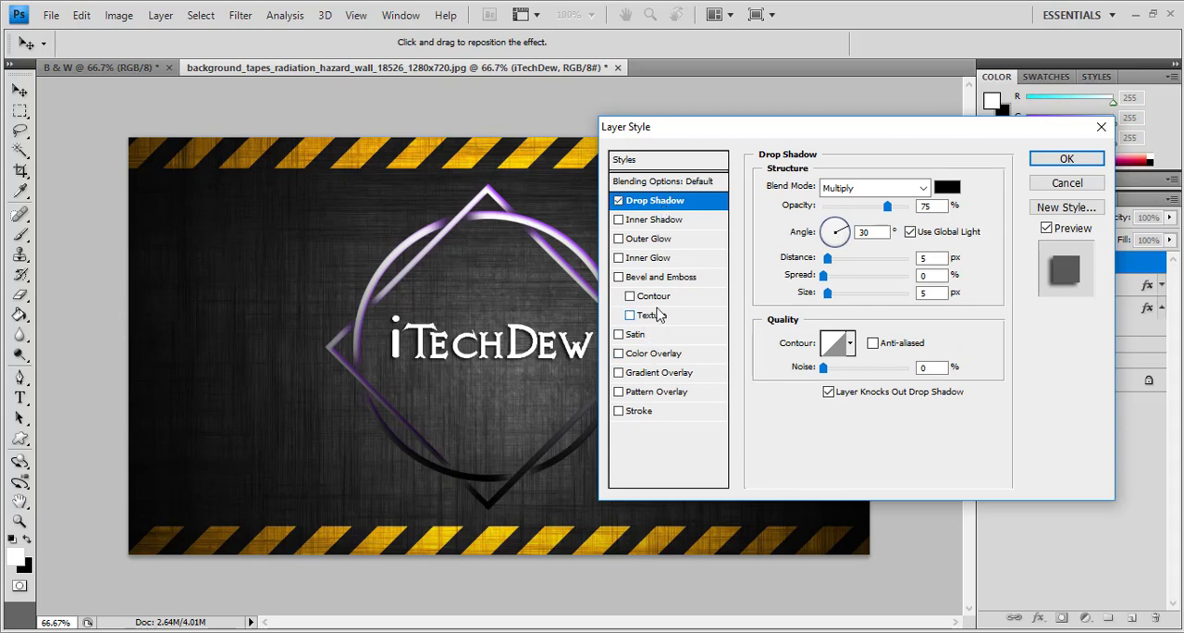
click(663, 279)
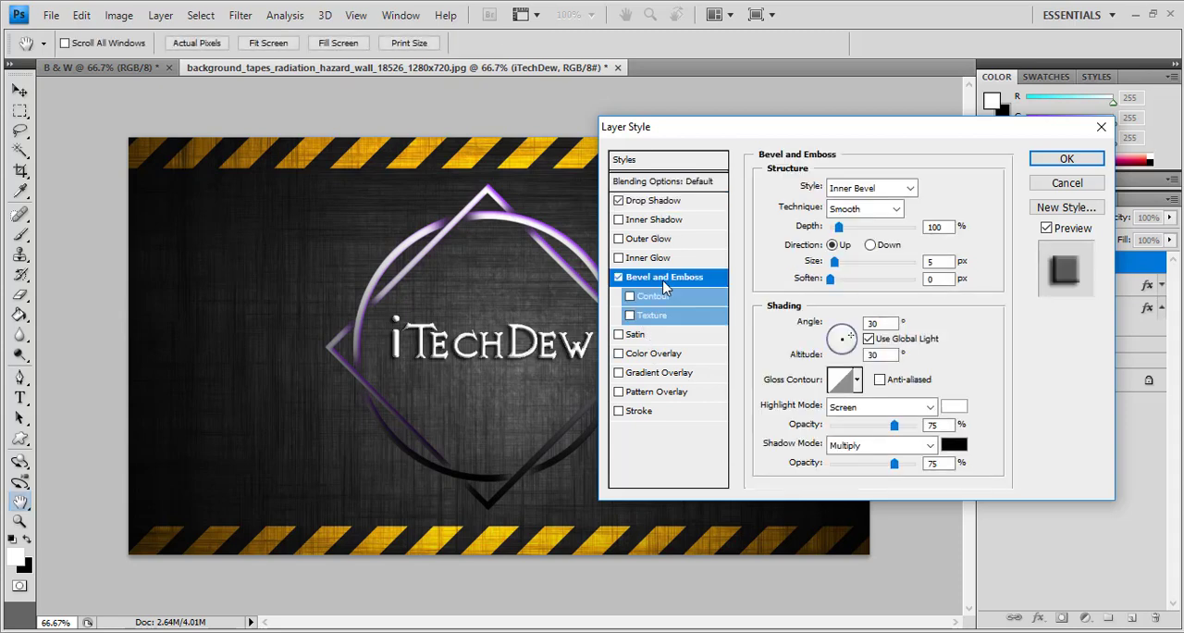
click(630, 315)
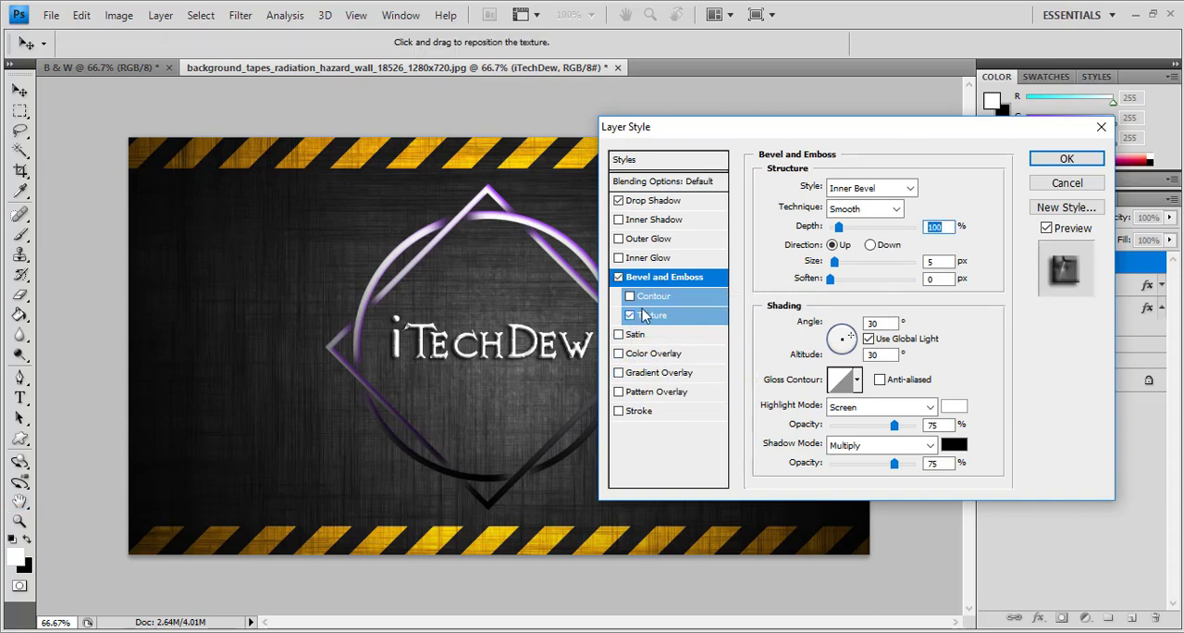
click(1066, 158)
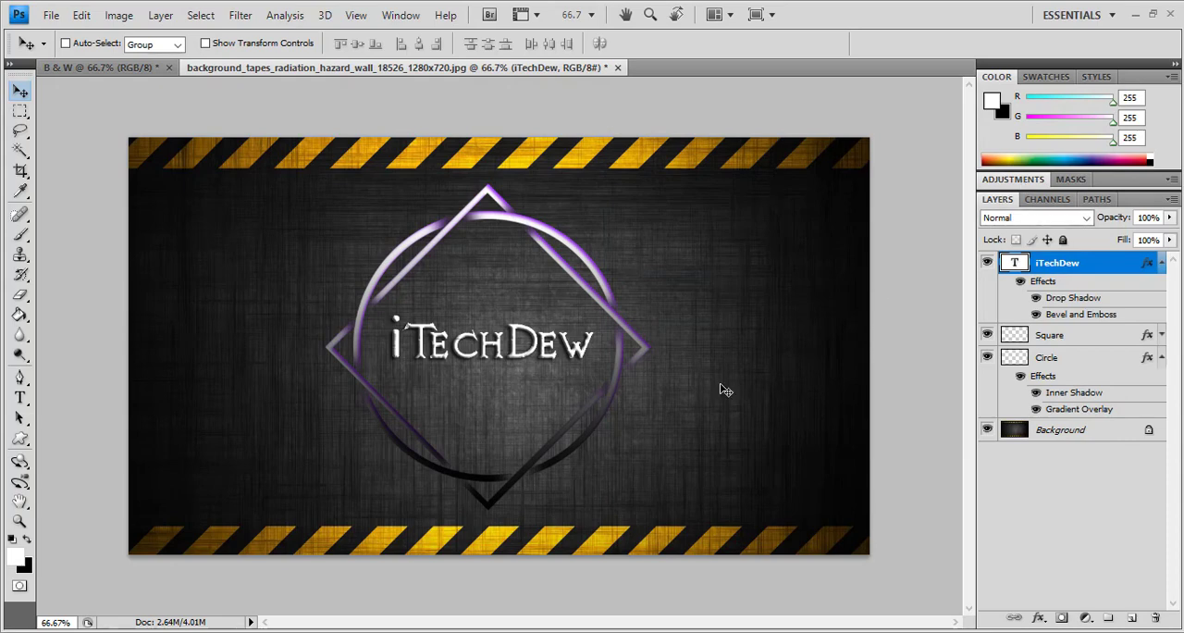
click(1160, 265)
click(1162, 309)
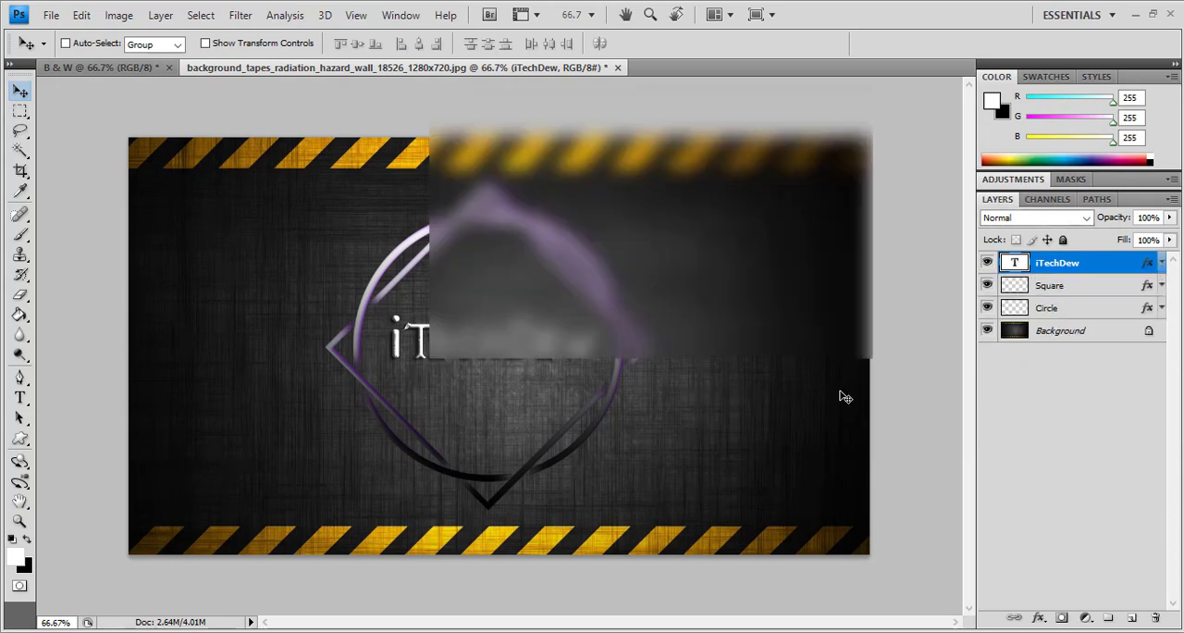
Open the book mockup image 999.jpg from the Desktop
key(ctrl+o)
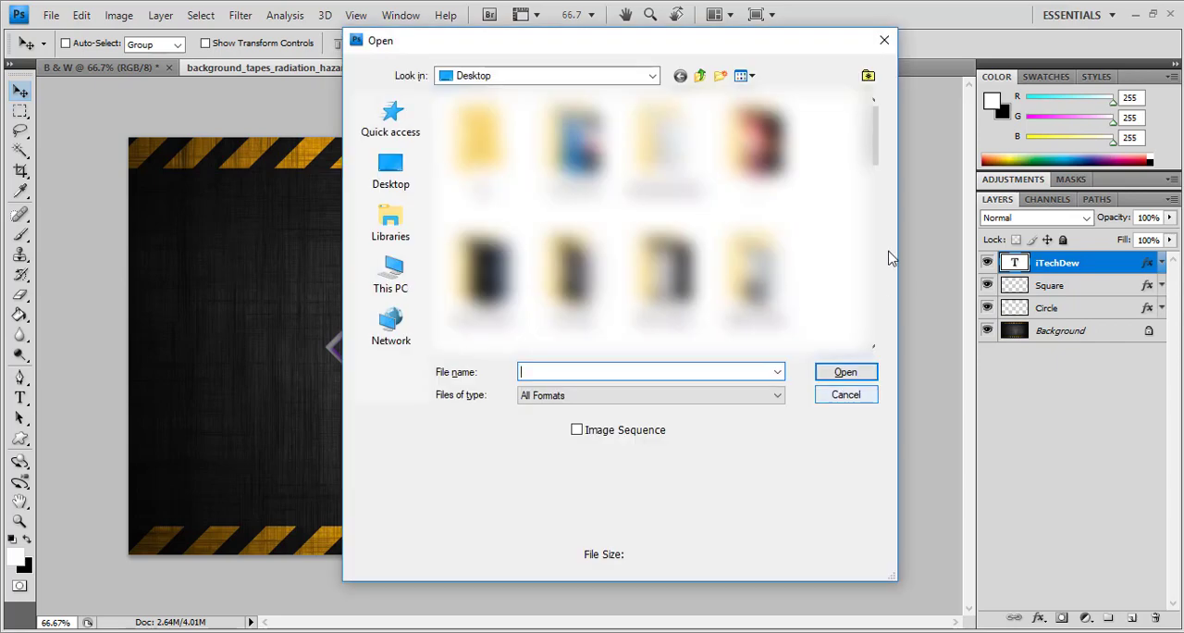
drag(875, 172, 878, 212)
double_click(664, 218)
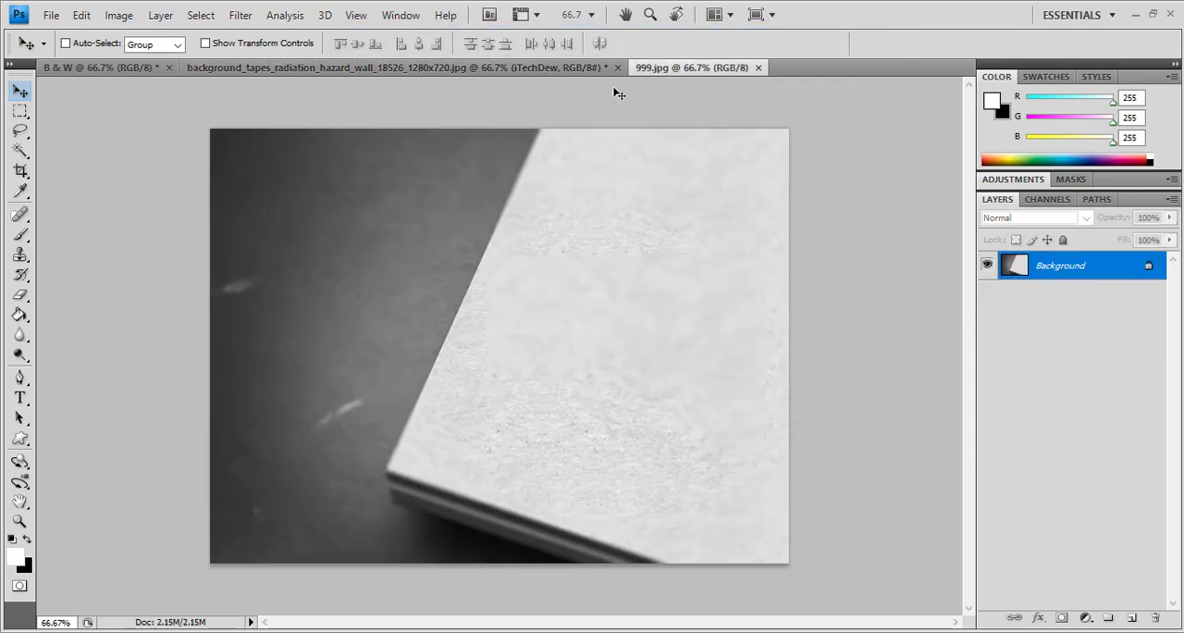
Copy the styled iTechDew, Square and Circle layers together from the hazard-tape document into 999.jpg
click(564, 71)
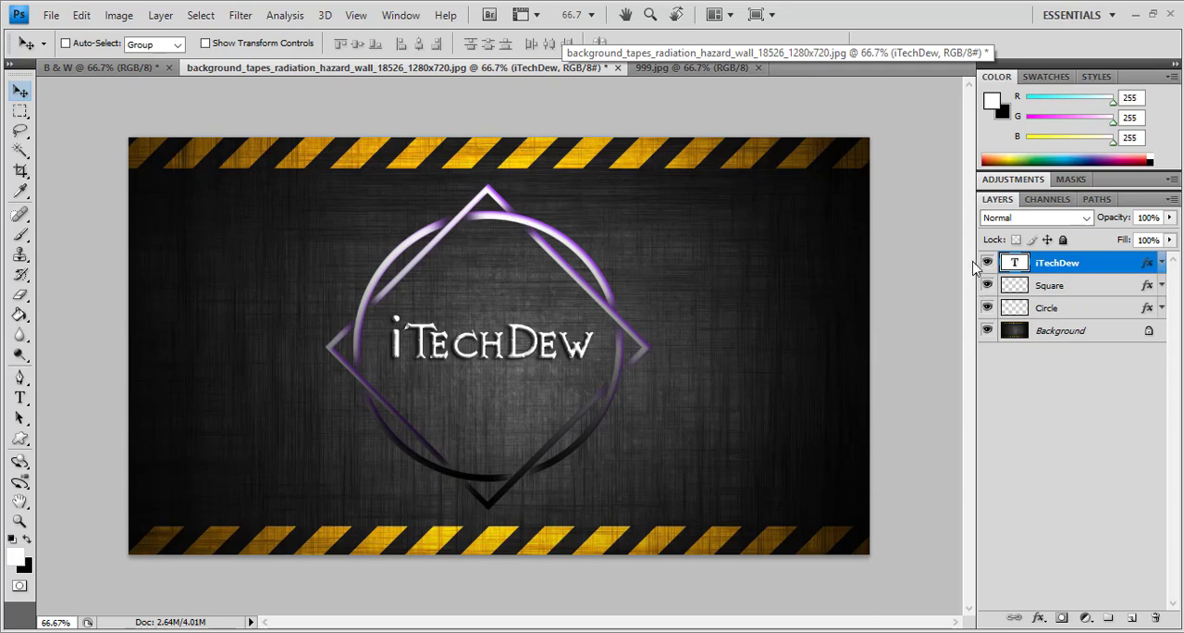
shift+click(1055, 309)
drag(464, 375, 641, 74)
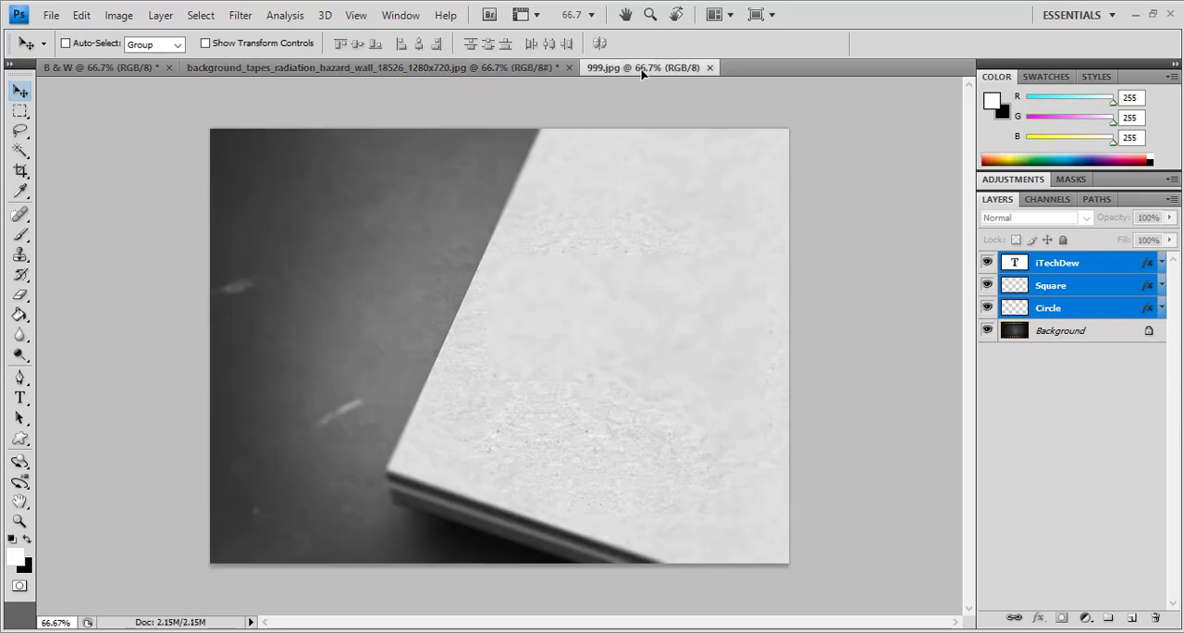
drag(521, 388, 456, 353)
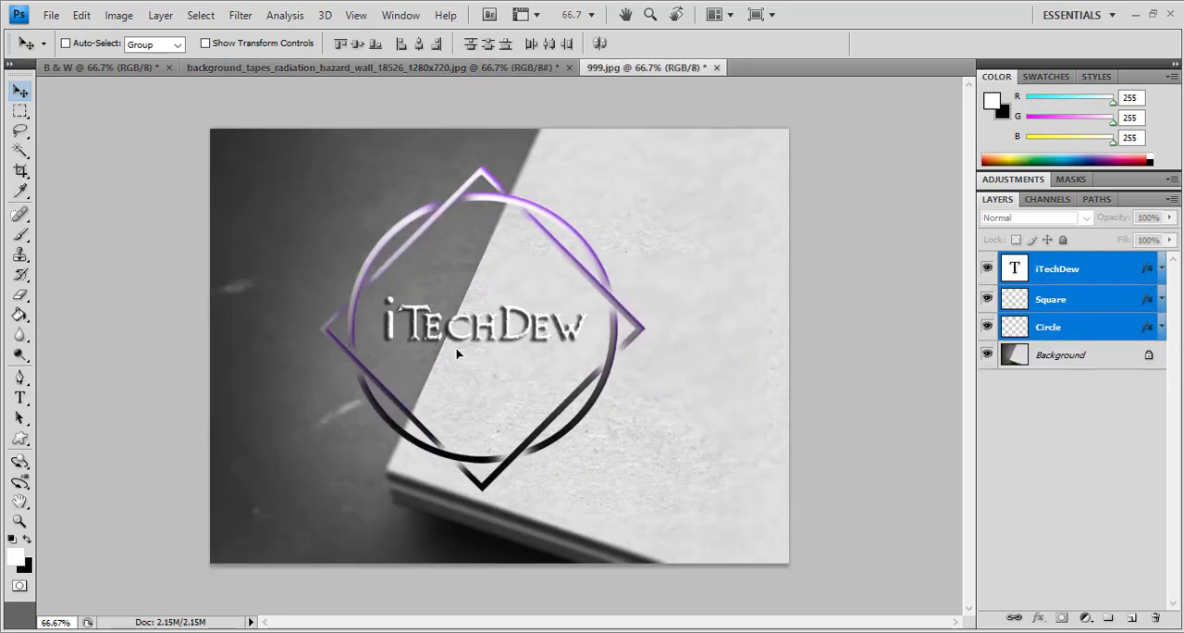
Scale the three logo layers down together, place them on the light book cover, nudge them slightly up and deselect them
key(ctrl+t)
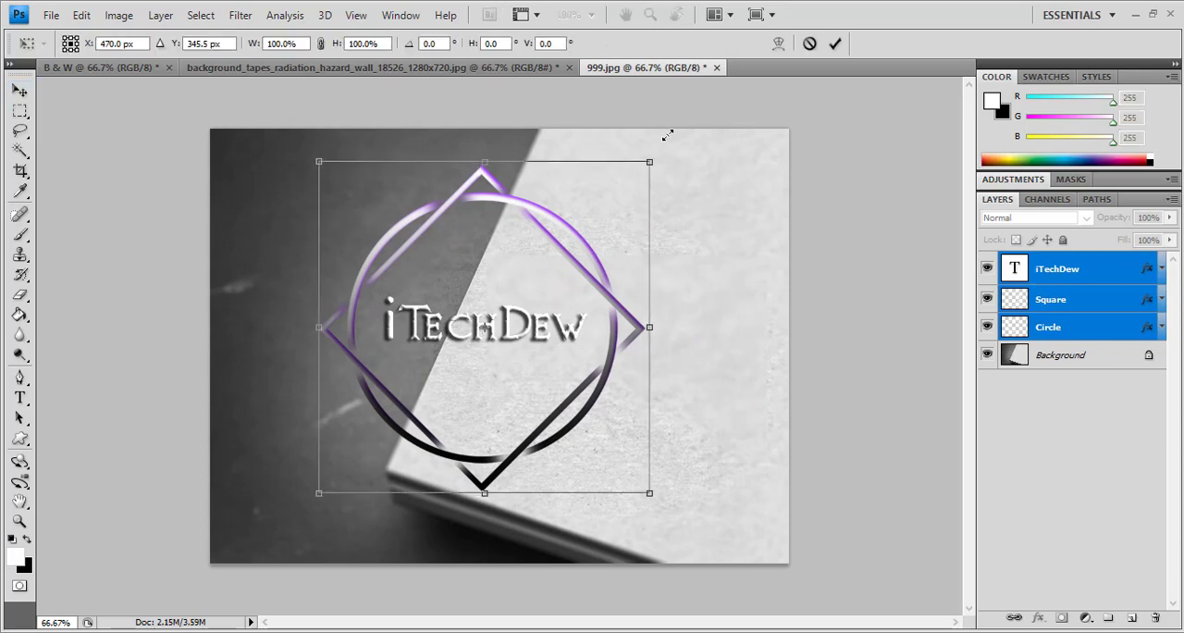
mouse_move(646, 165)
mouse_down()
mouse_move(671, 132)
mouse_move(647, 163)
mouse_up()
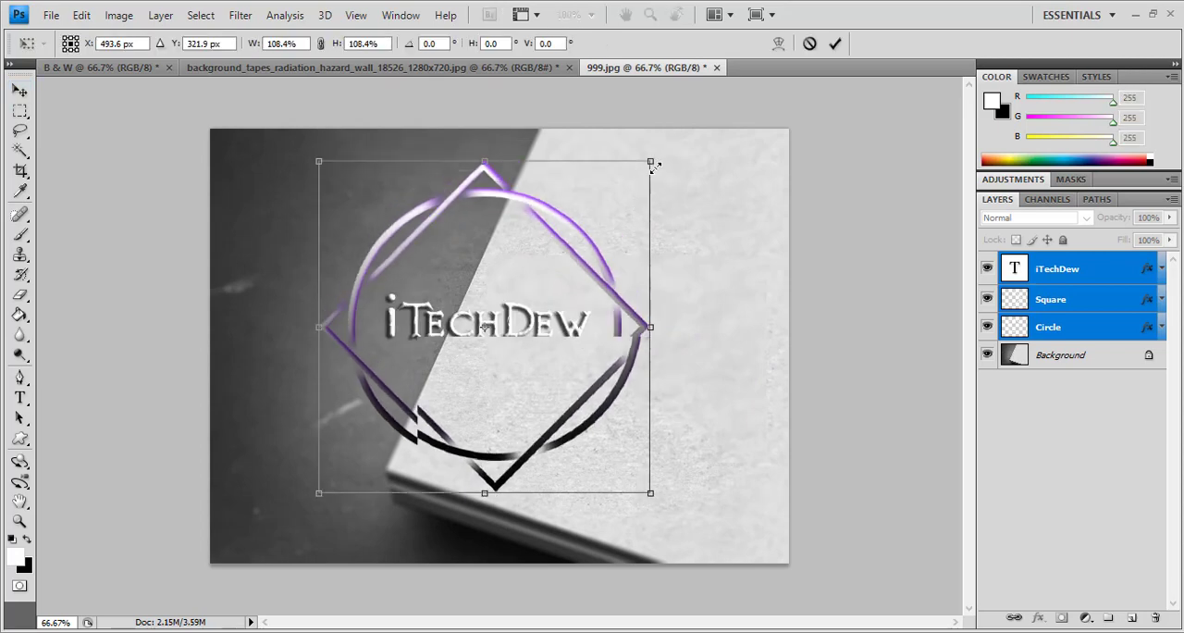
drag(559, 363, 672, 383)
drag(797, 176, 747, 268)
key(Return)
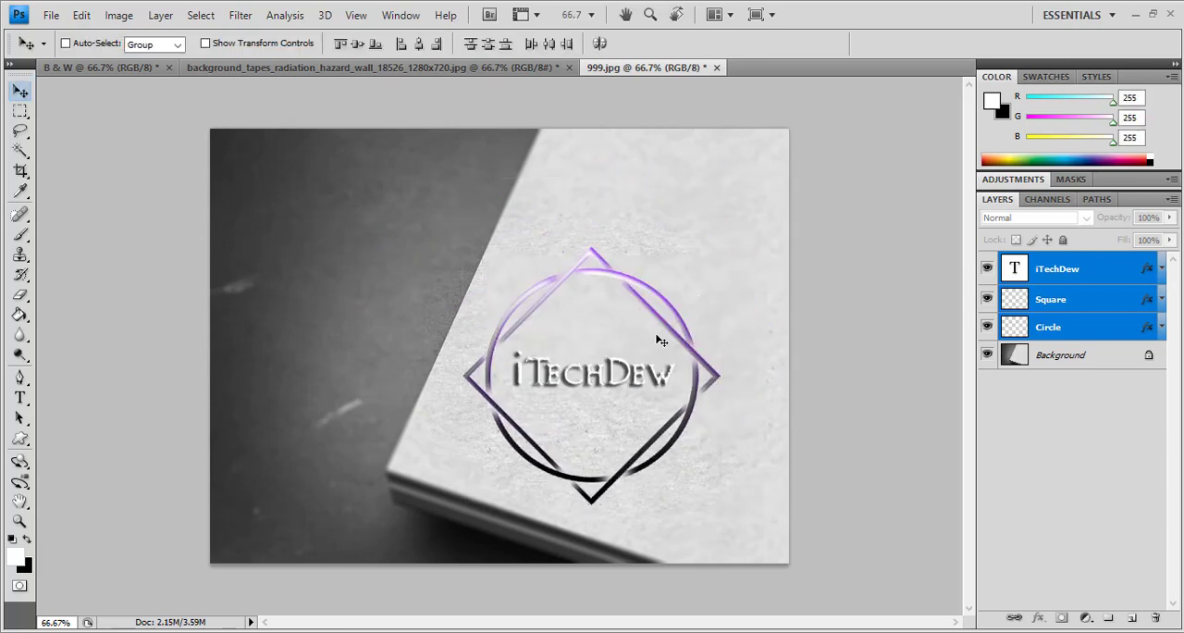
drag(646, 345, 645, 335)
click(1019, 467)
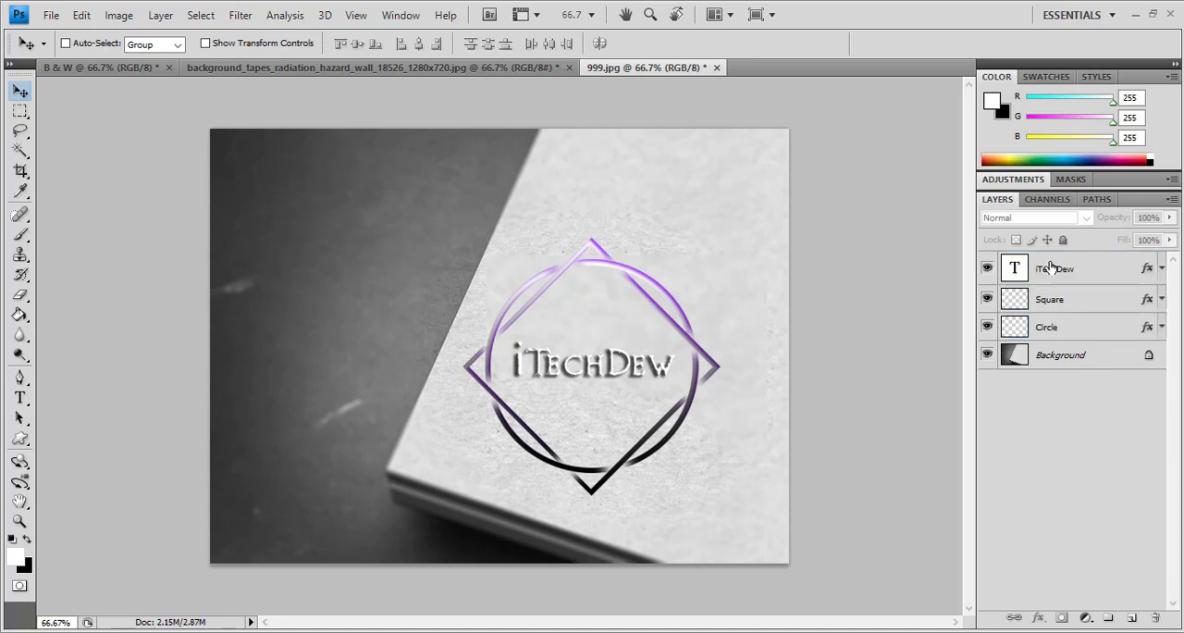
Add a black-to-white linear Gradient Overlay at 90° to the iTechDew text layer's style, keeping Bevel and Emboss enabled
click(745, 242)
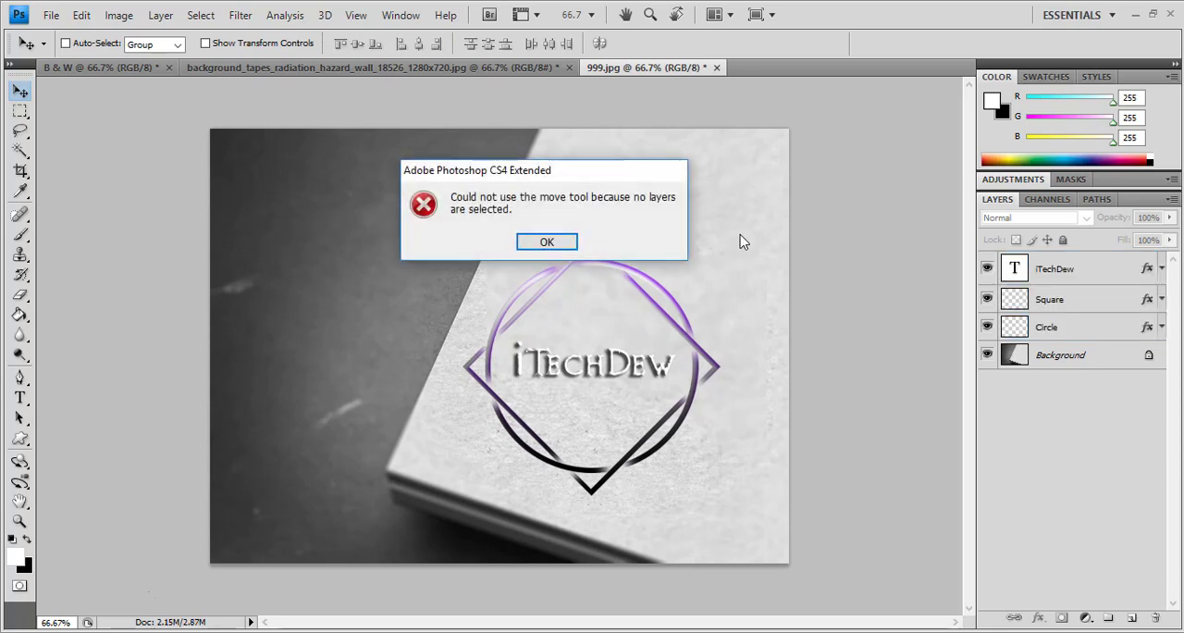
click(545, 239)
click(1082, 269)
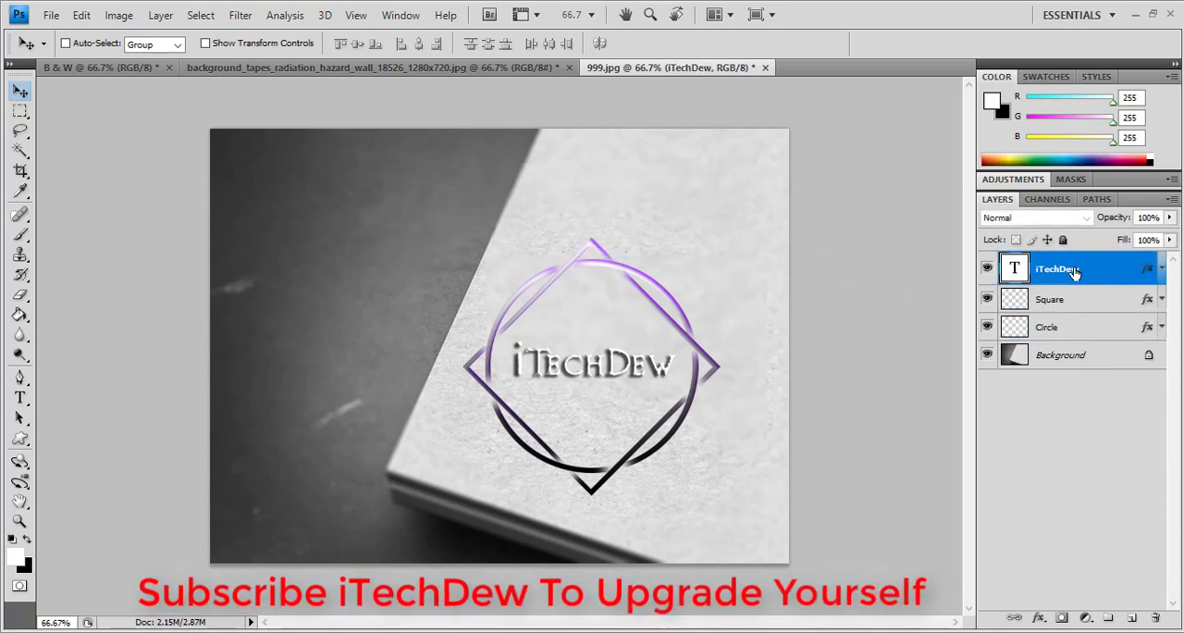
right_click(1082, 269)
click(1002, 166)
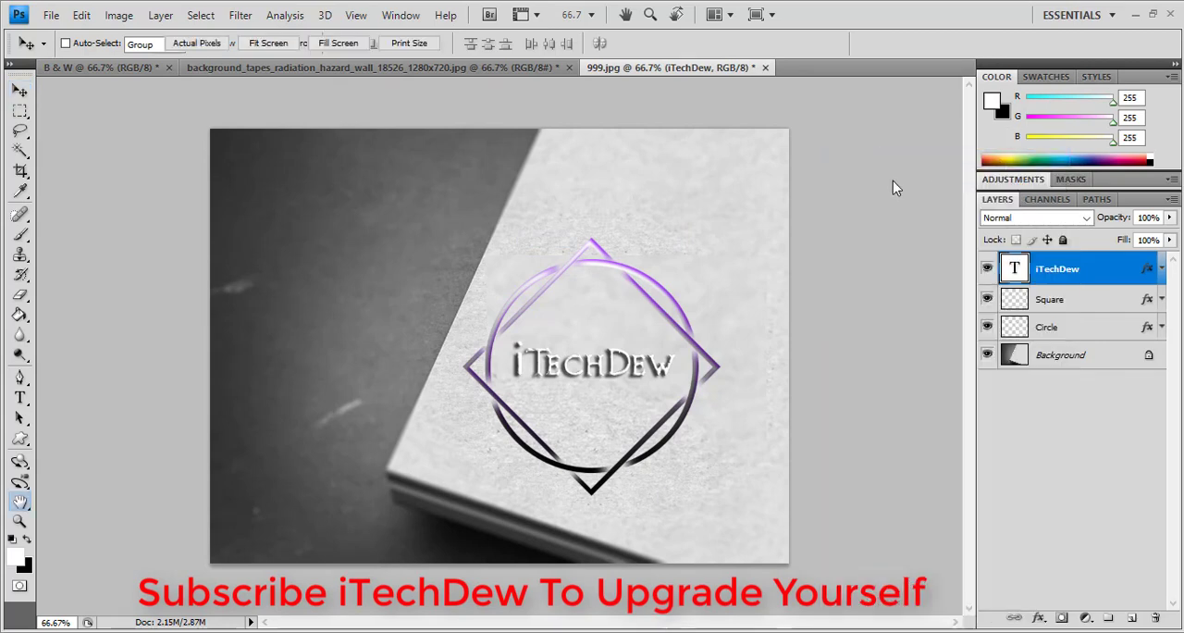
drag(852, 136, 918, 117)
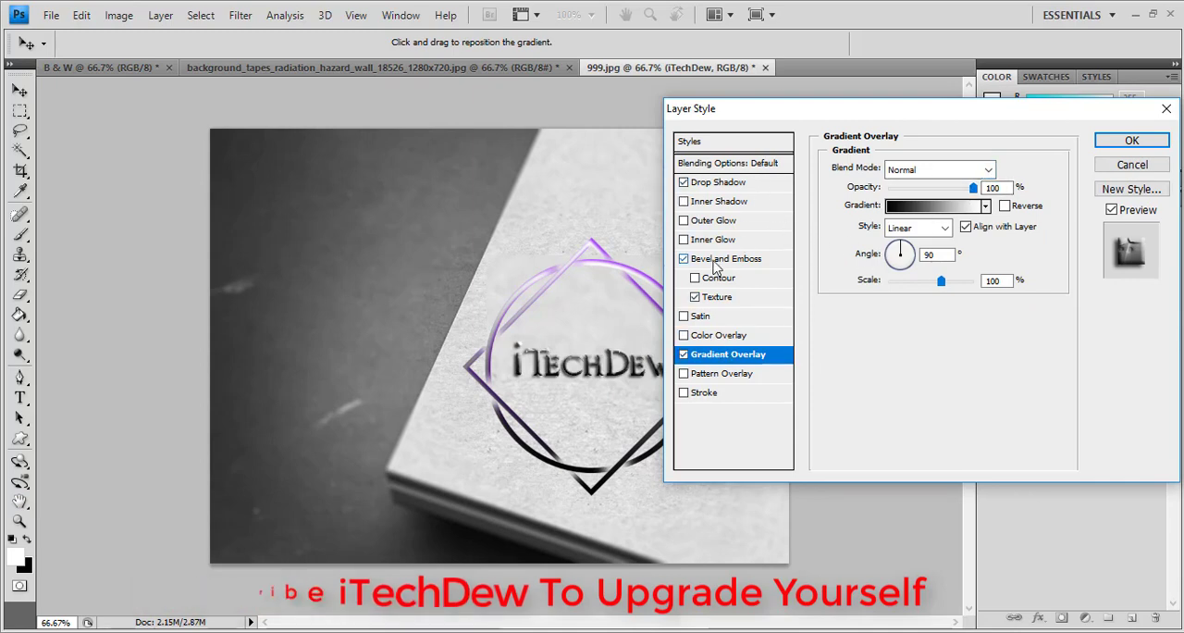
click(683, 259)
click(683, 259)
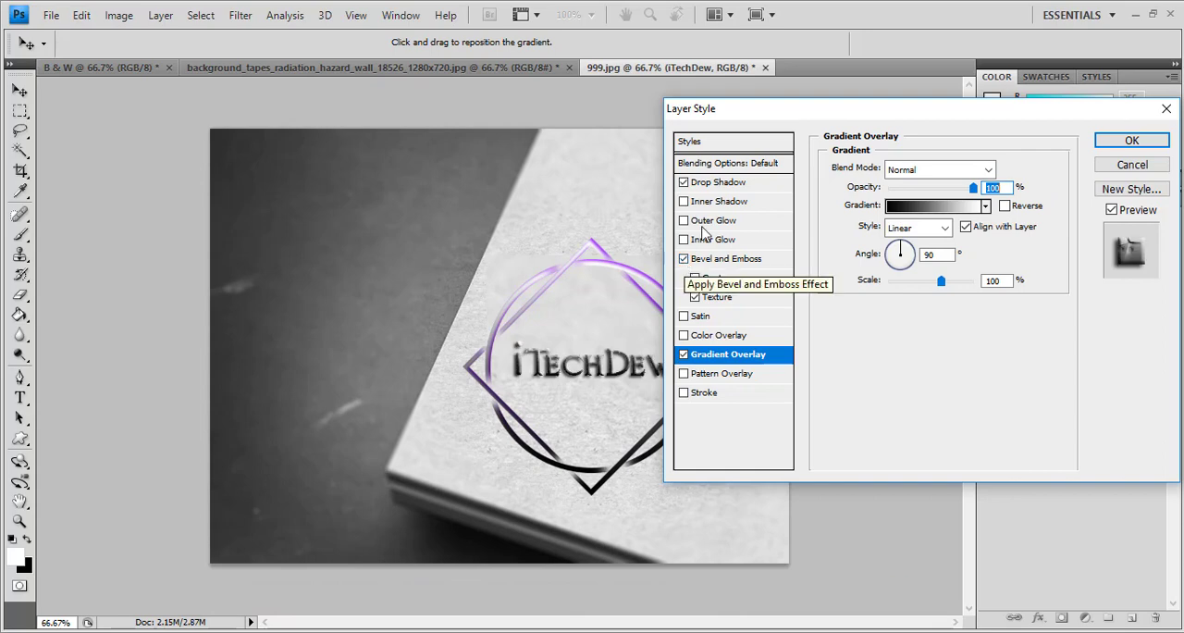
click(737, 185)
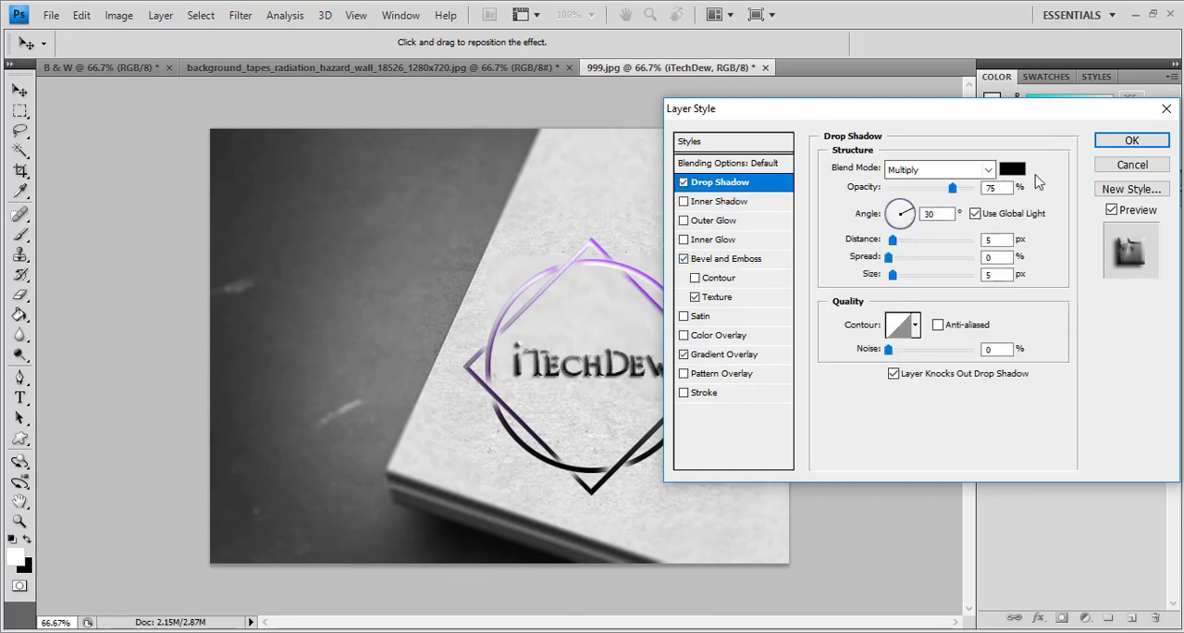
click(1012, 169)
drag(849, 301, 870, 265)
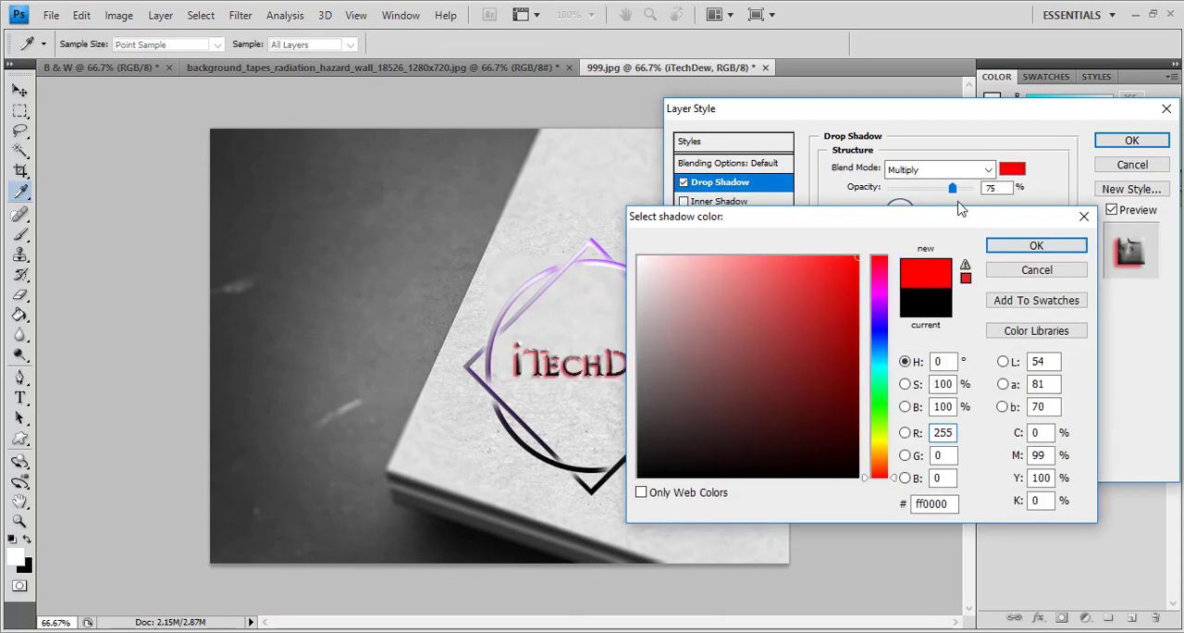
click(1017, 270)
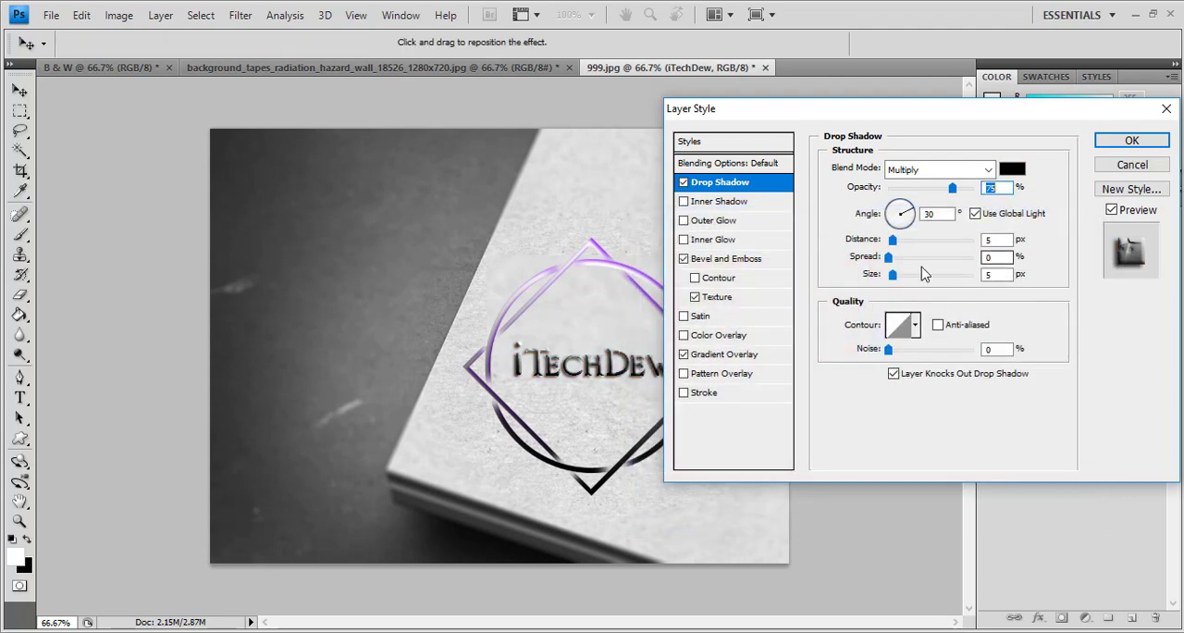
Apply the layer style settings to the iTechDew text layer
click(1131, 141)
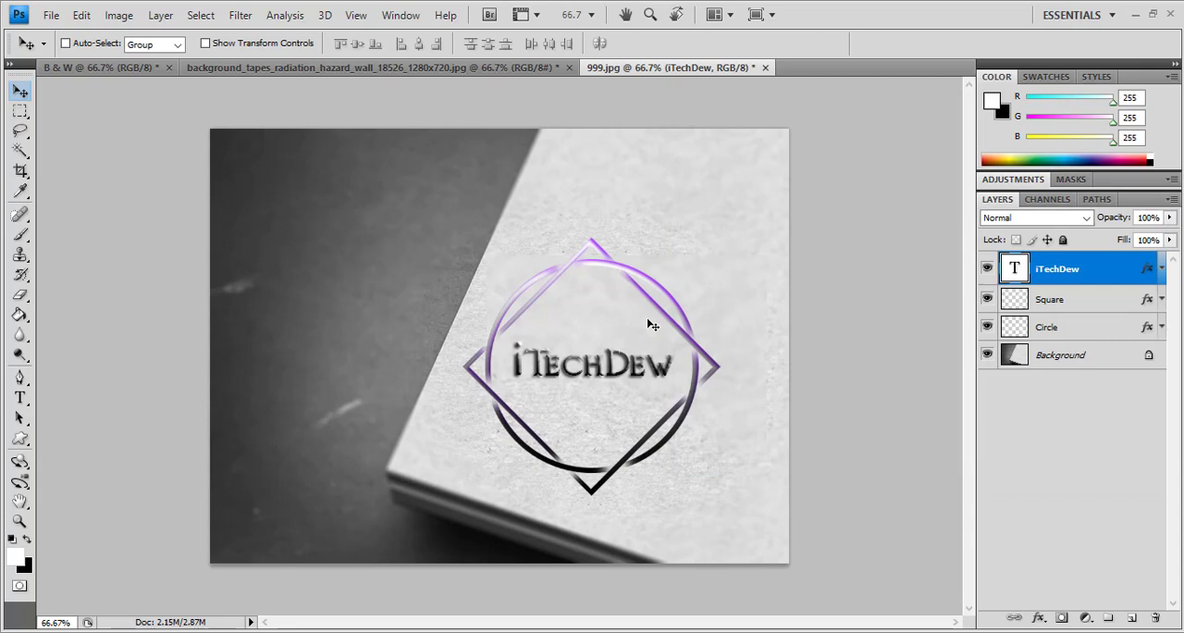
Select the iTechDew, Square and Circle layers together and enlarge the logo slightly on the book cover
key(ctrl+t)
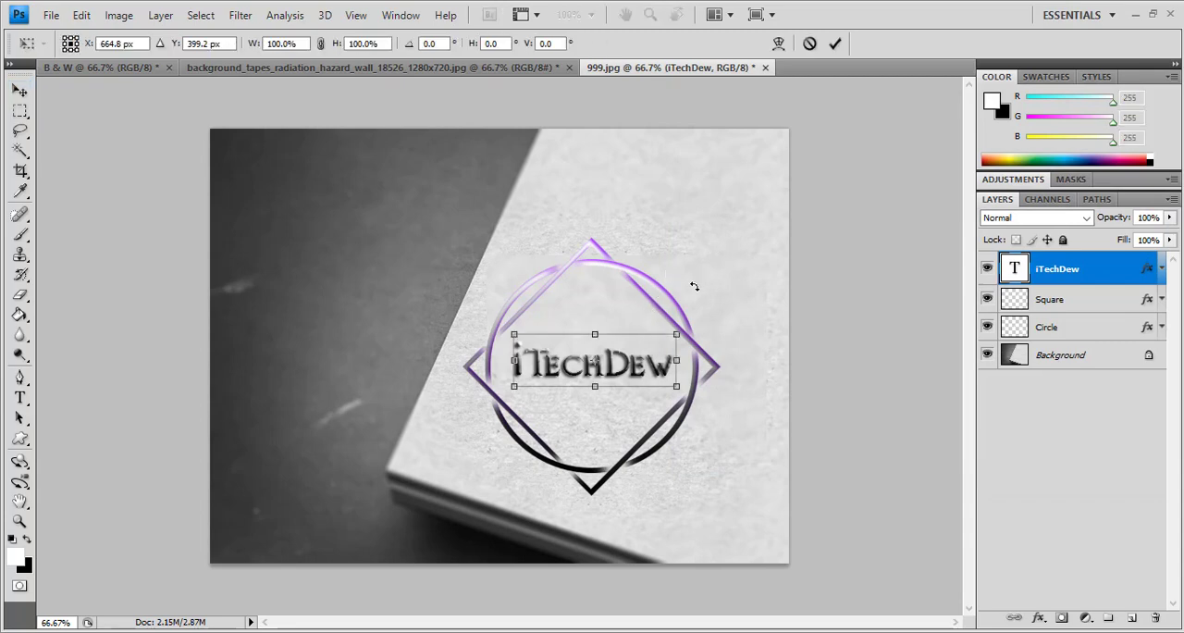
key(Return)
shift+click(1025, 332)
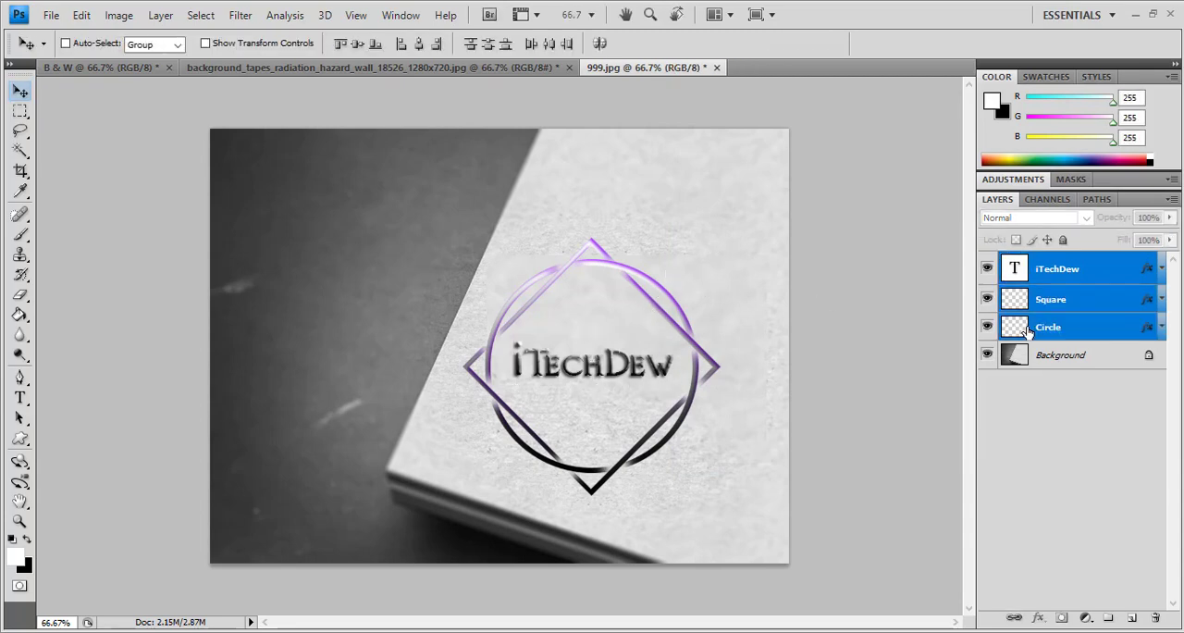
key(ctrl+t)
drag(727, 227, 731, 224)
key(Return)
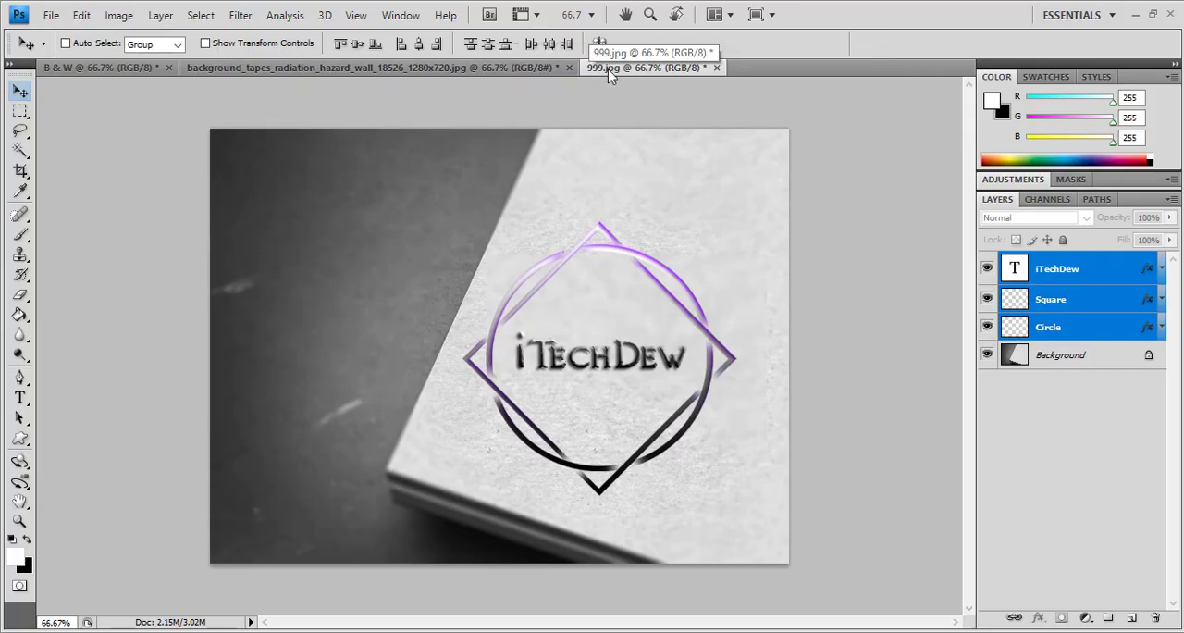
Review the finished logo in the hazard-tape document and the B & W document
click(271, 69)
click(107, 69)
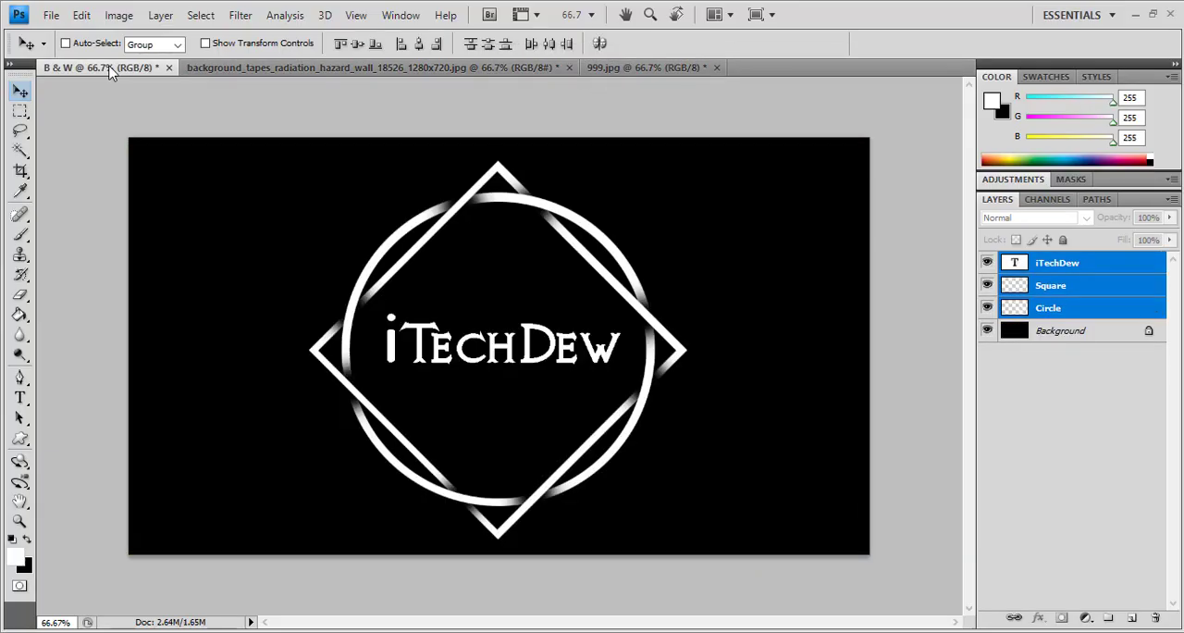